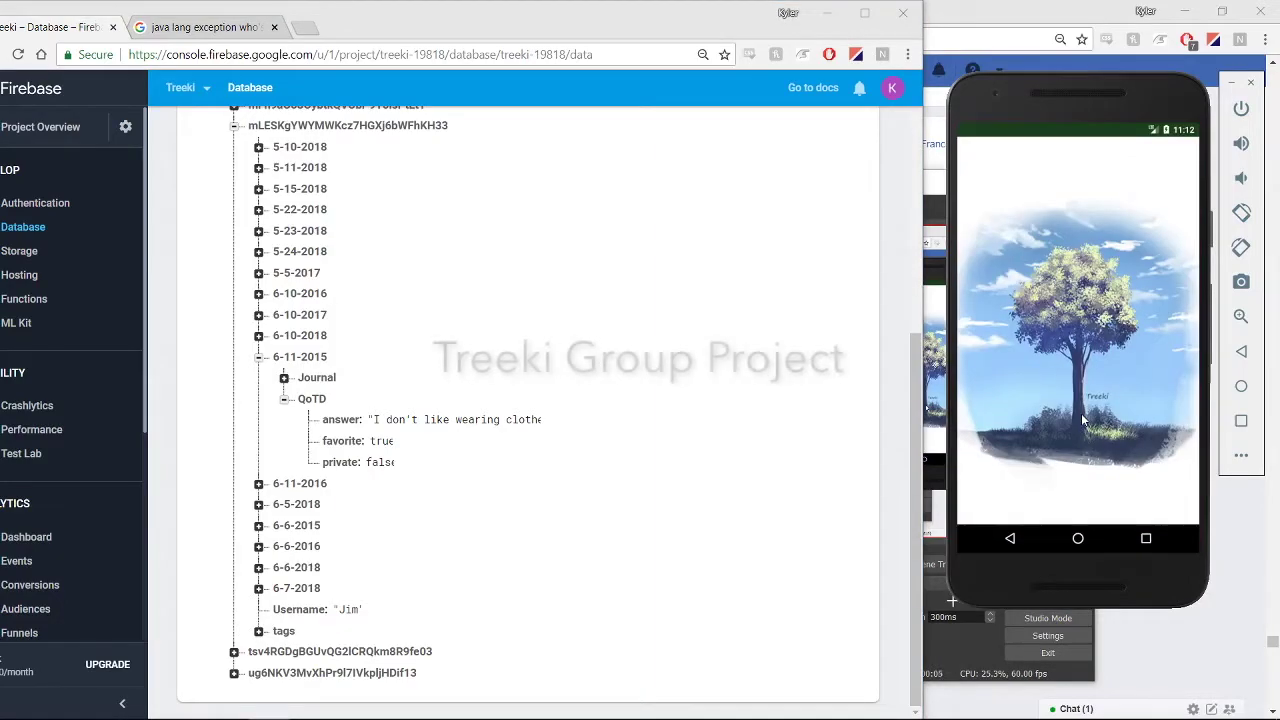
Sign up with a username, an email address, a password and its confirmation, then register
click(1086, 222)
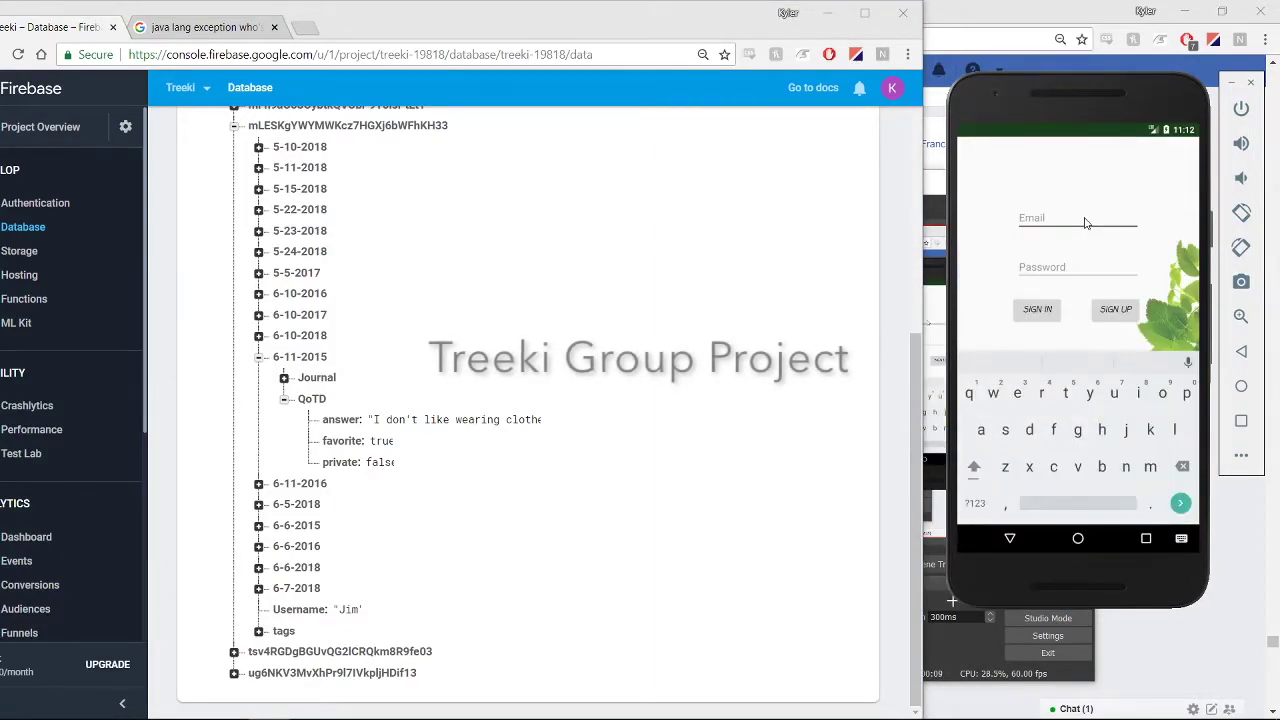
click(1110, 312)
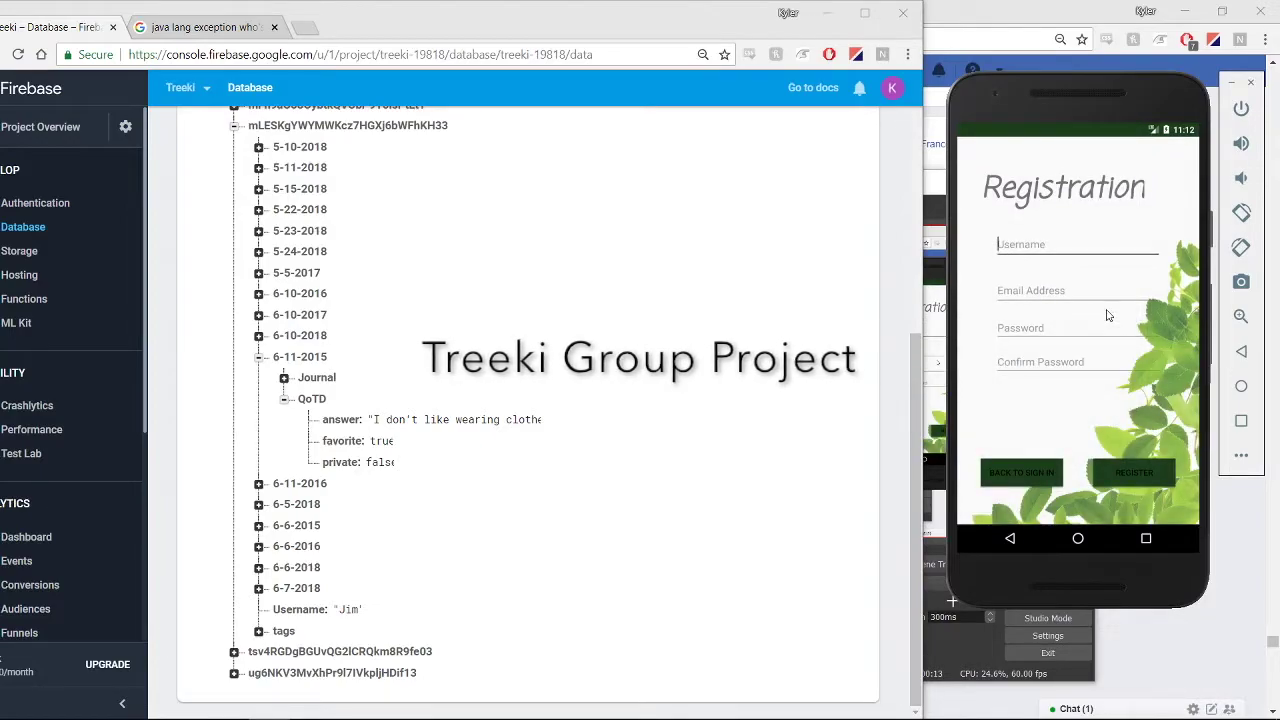
key(Tab)
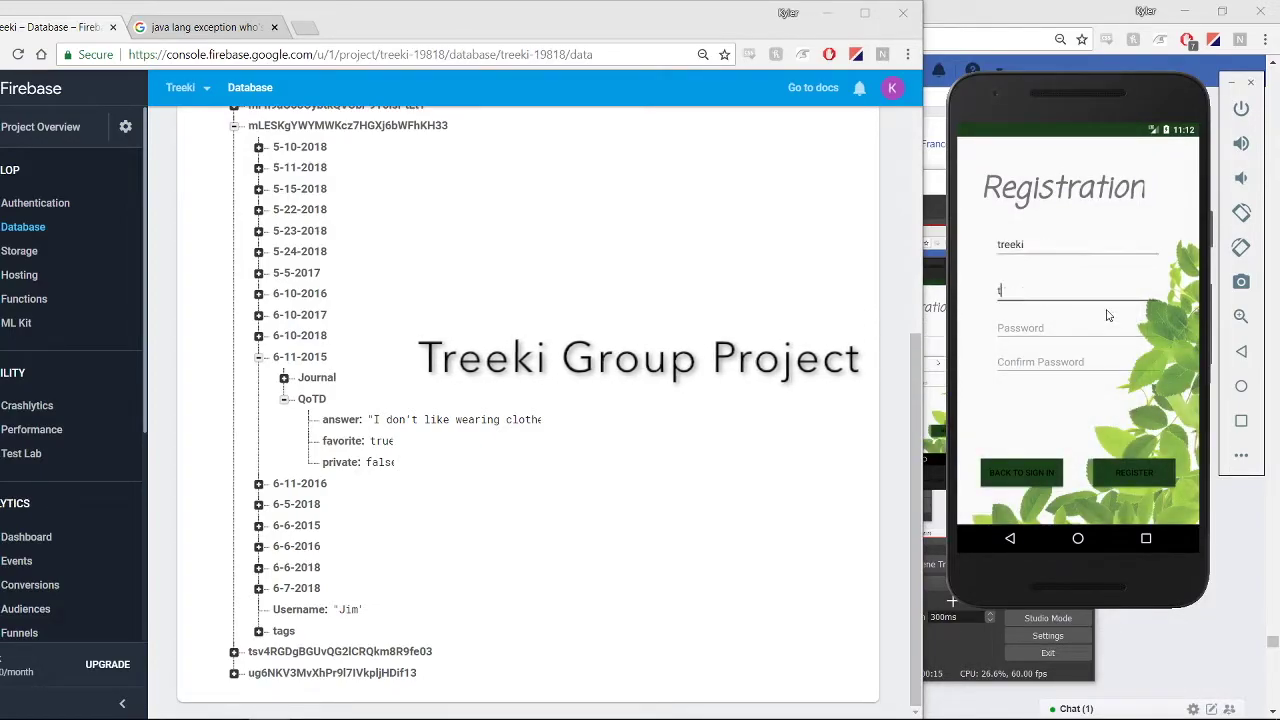
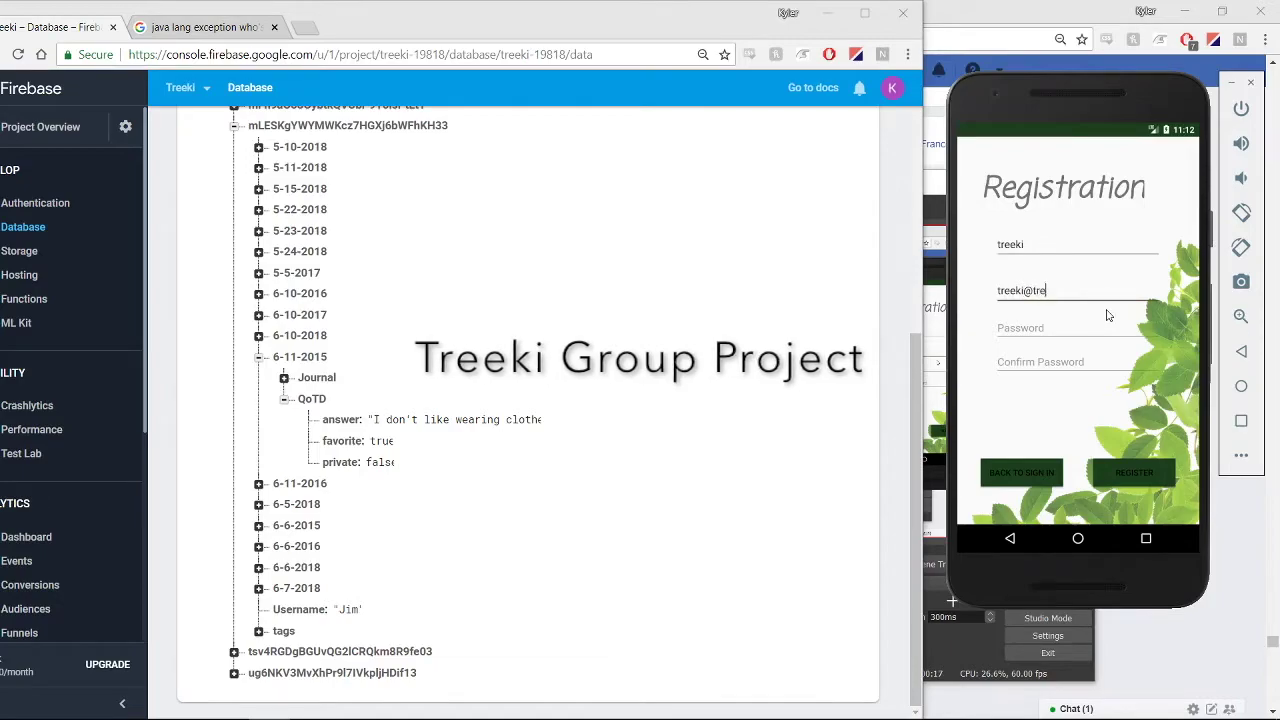
key(Tab)
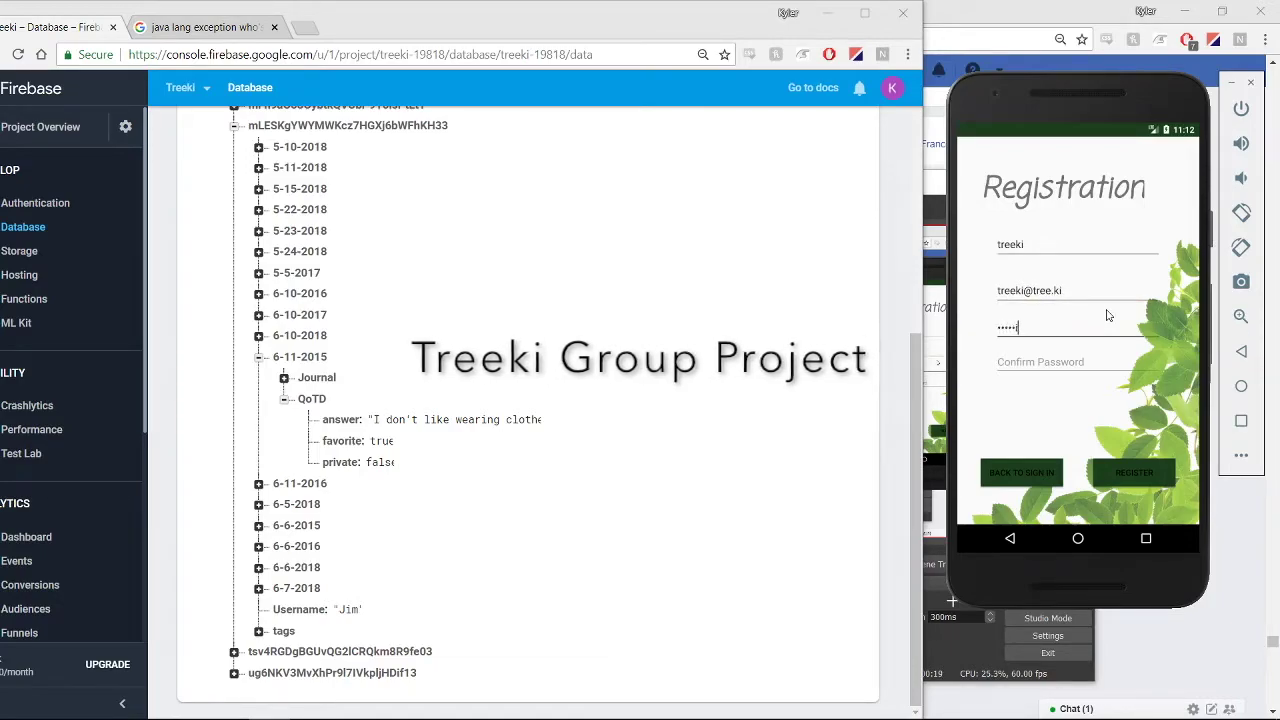
key(Tab)
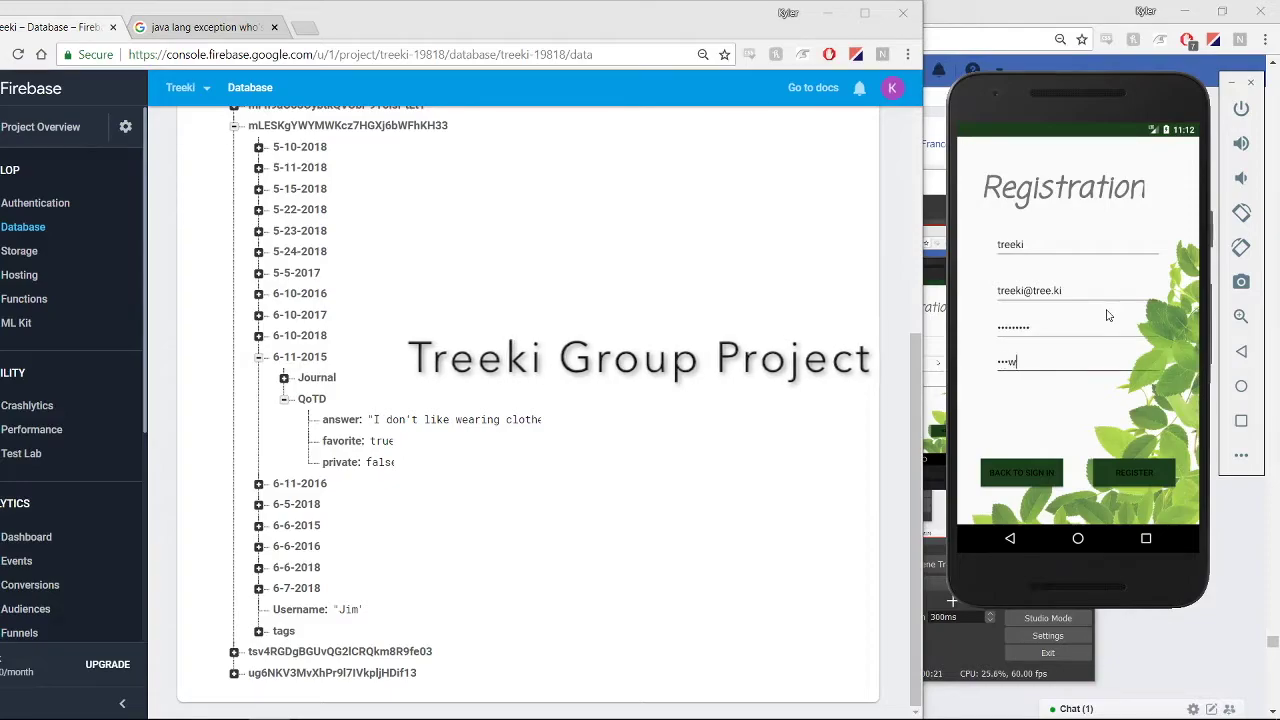
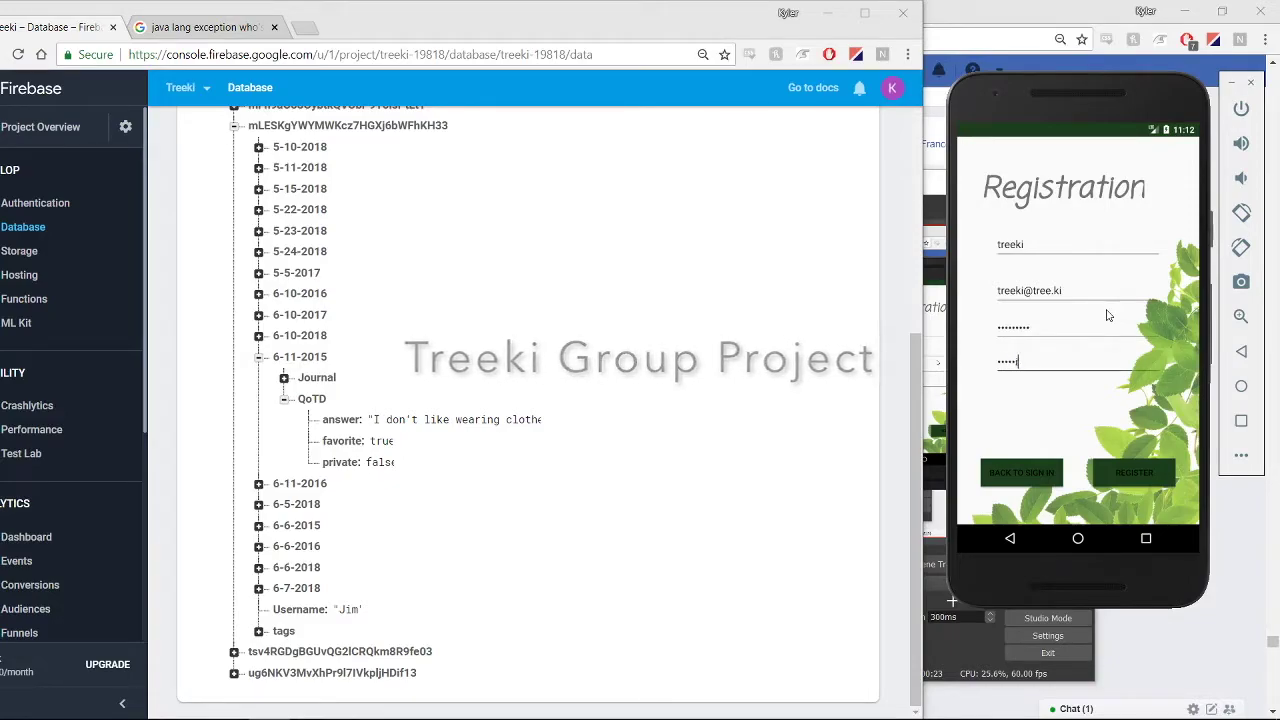
click(1132, 474)
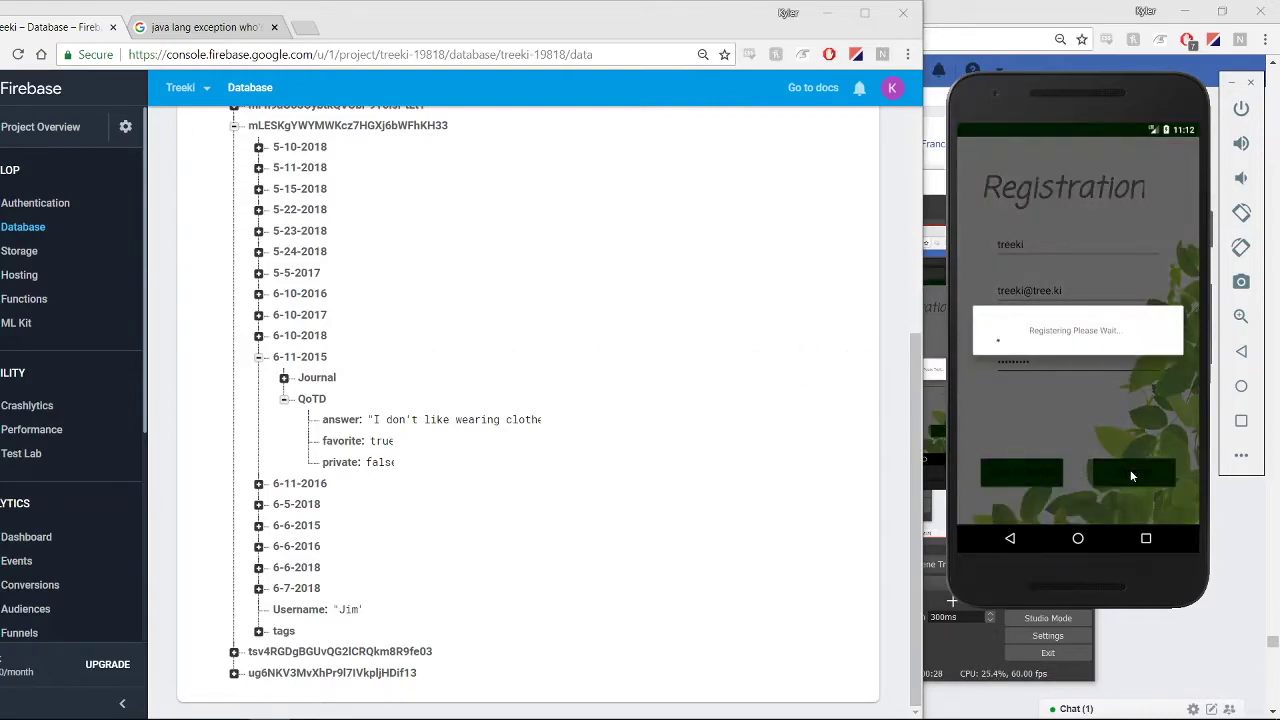
Sign in with the account email and password and answer the question with 'Clothes are okay'
text(mock@mock.com)
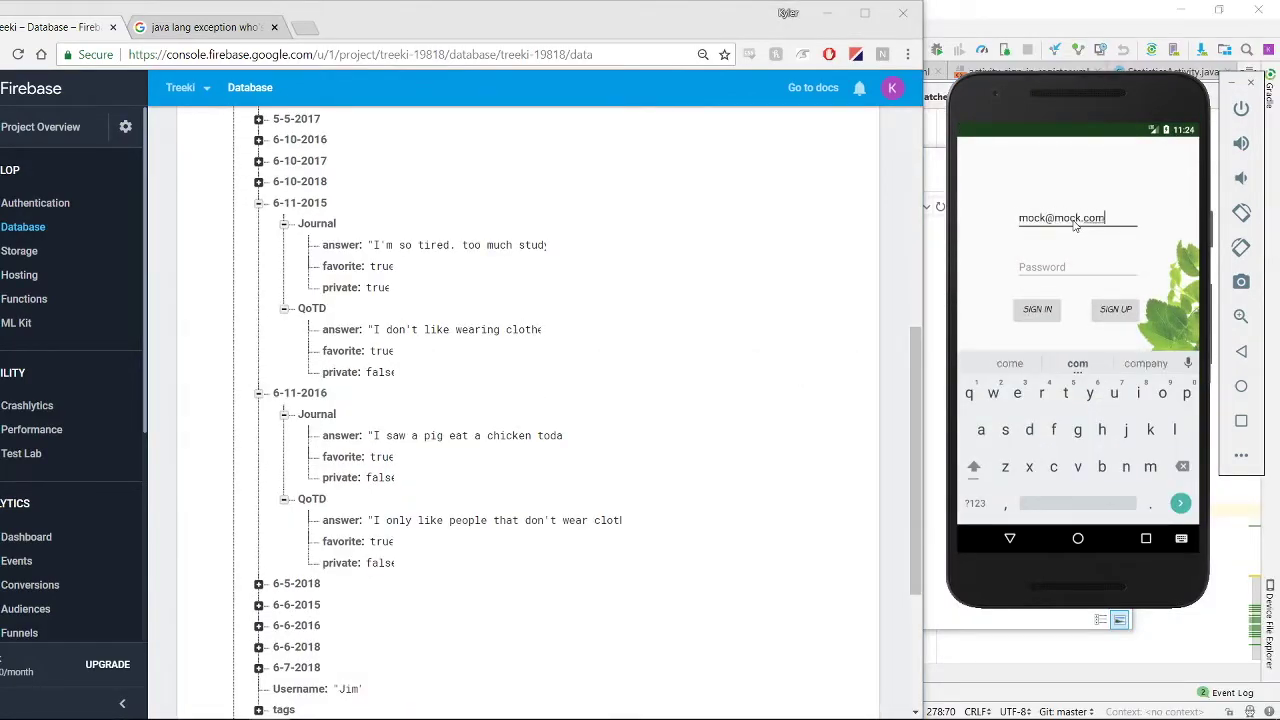
key(Tab)
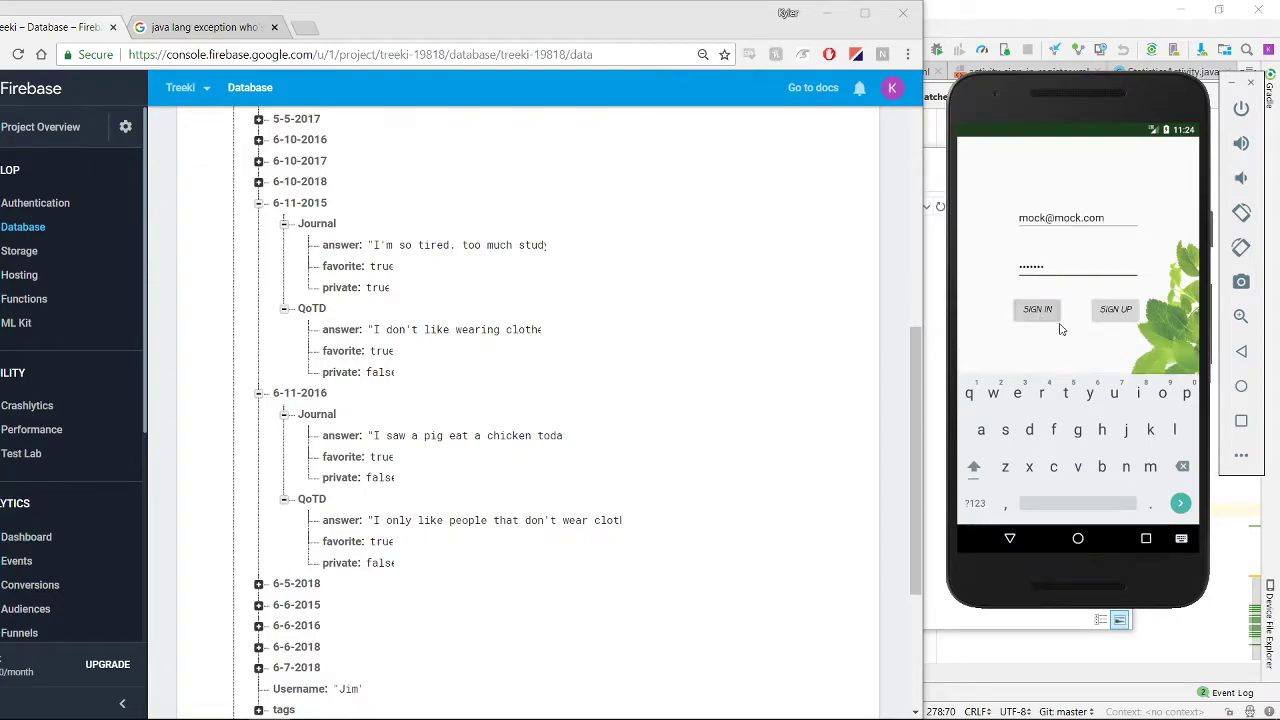
click(1040, 311)
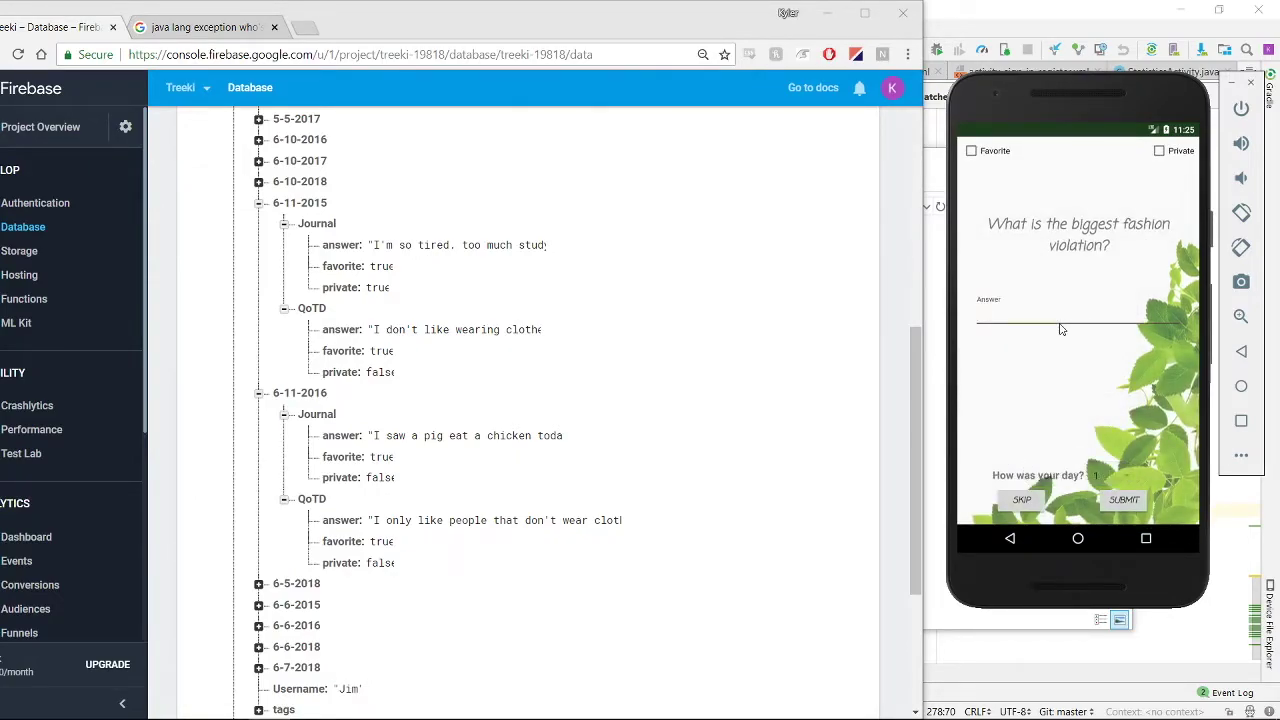
text(Clothes ar)
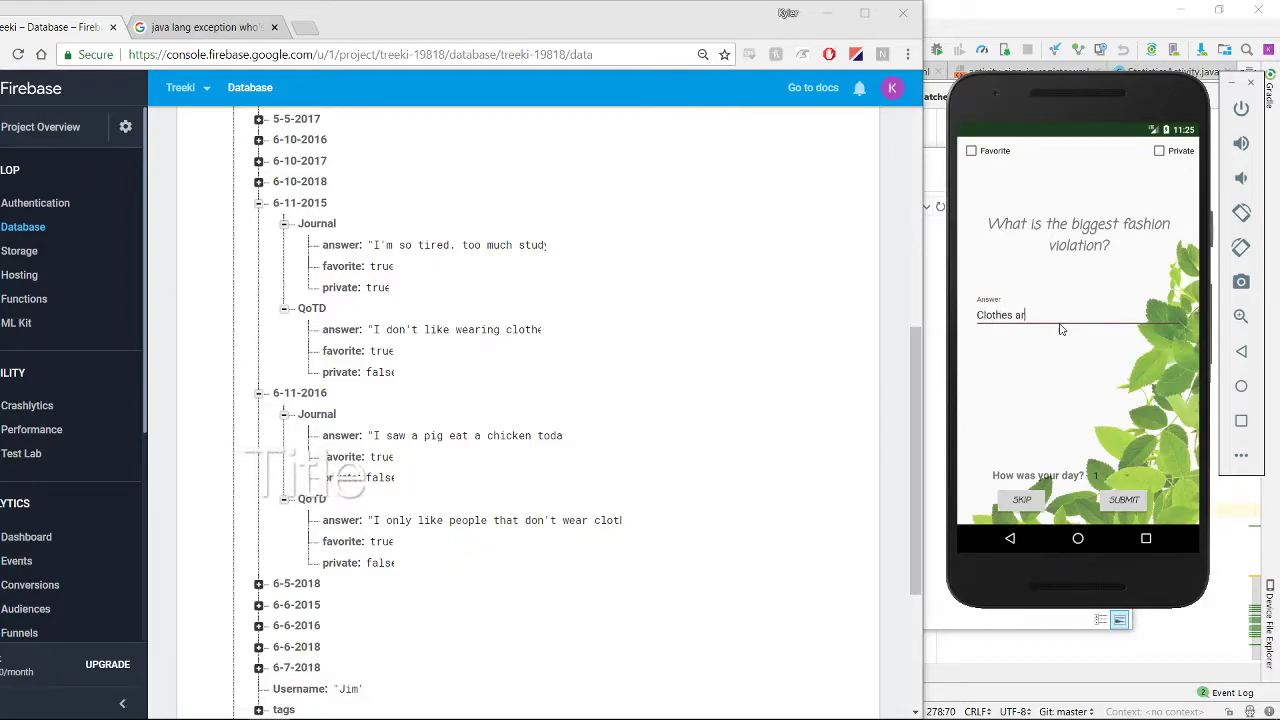
text(e okay)
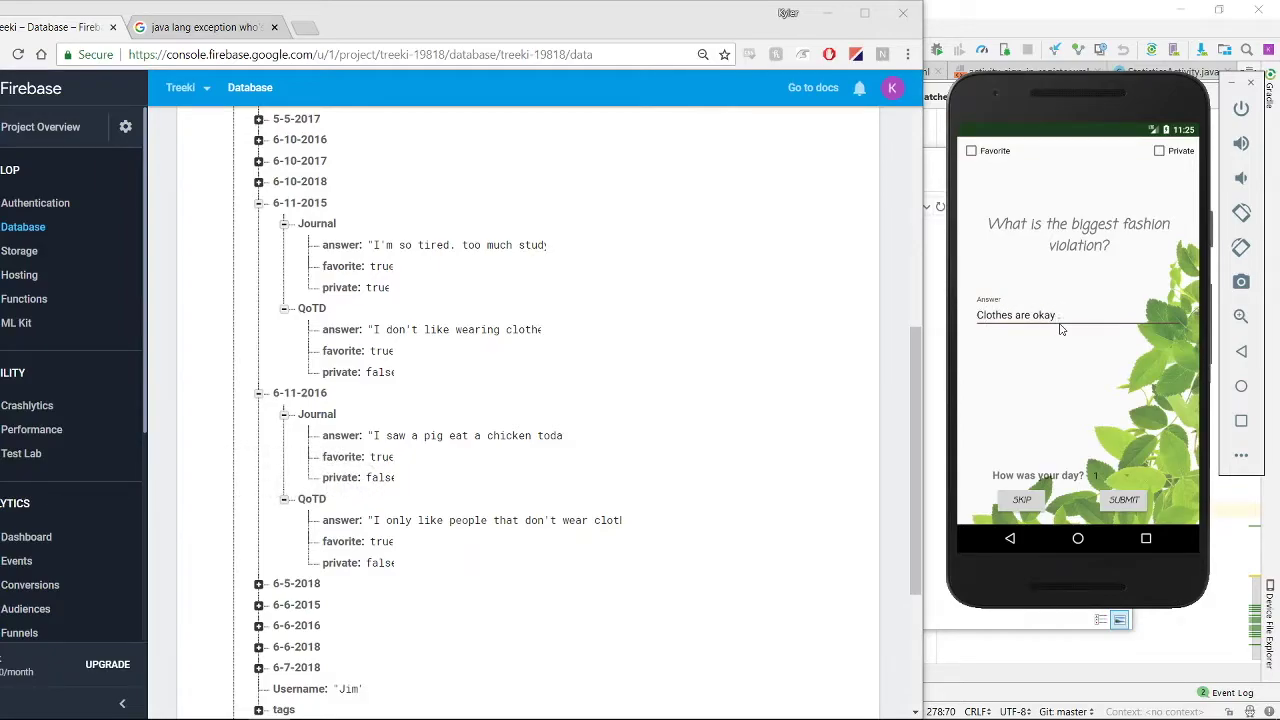
click(1100, 476)
Submit the answer with a day rating of 10 and view the 2016 answer
click(1098, 472)
click(1126, 503)
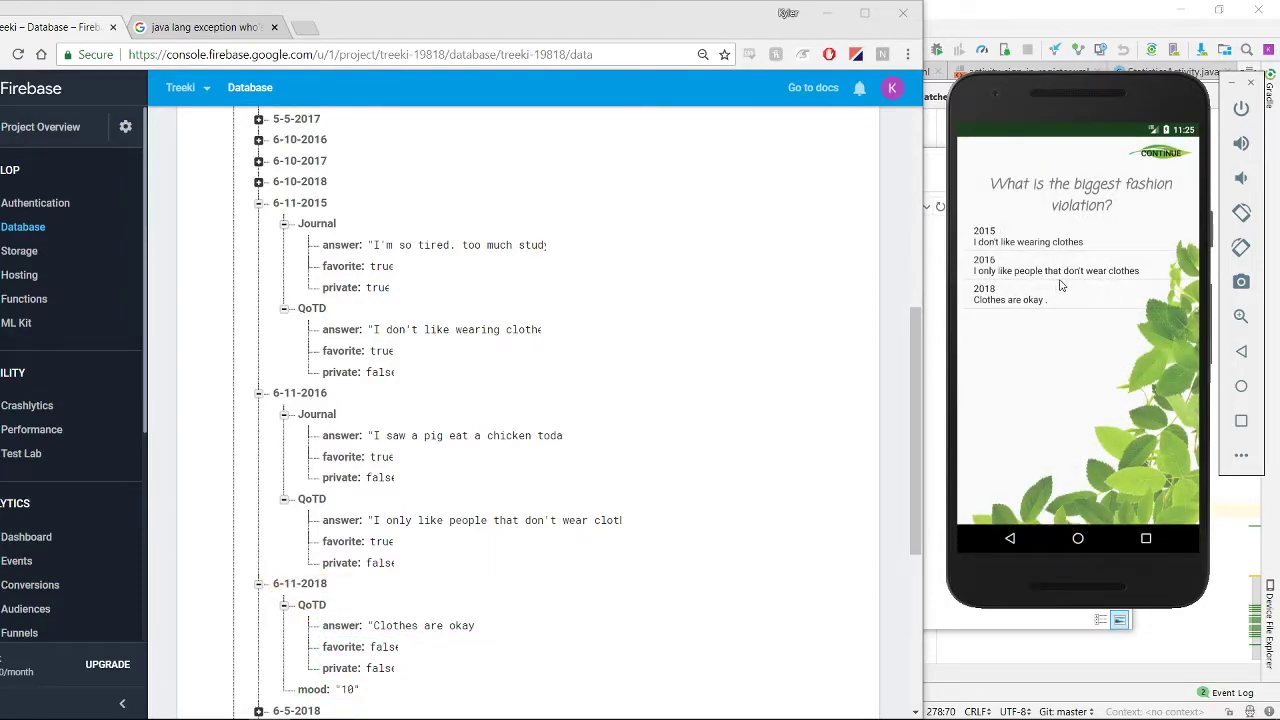
click(1066, 280)
click(1010, 540)
Continue past the answers, skip today's journal, and pull down the notifications
click(1163, 155)
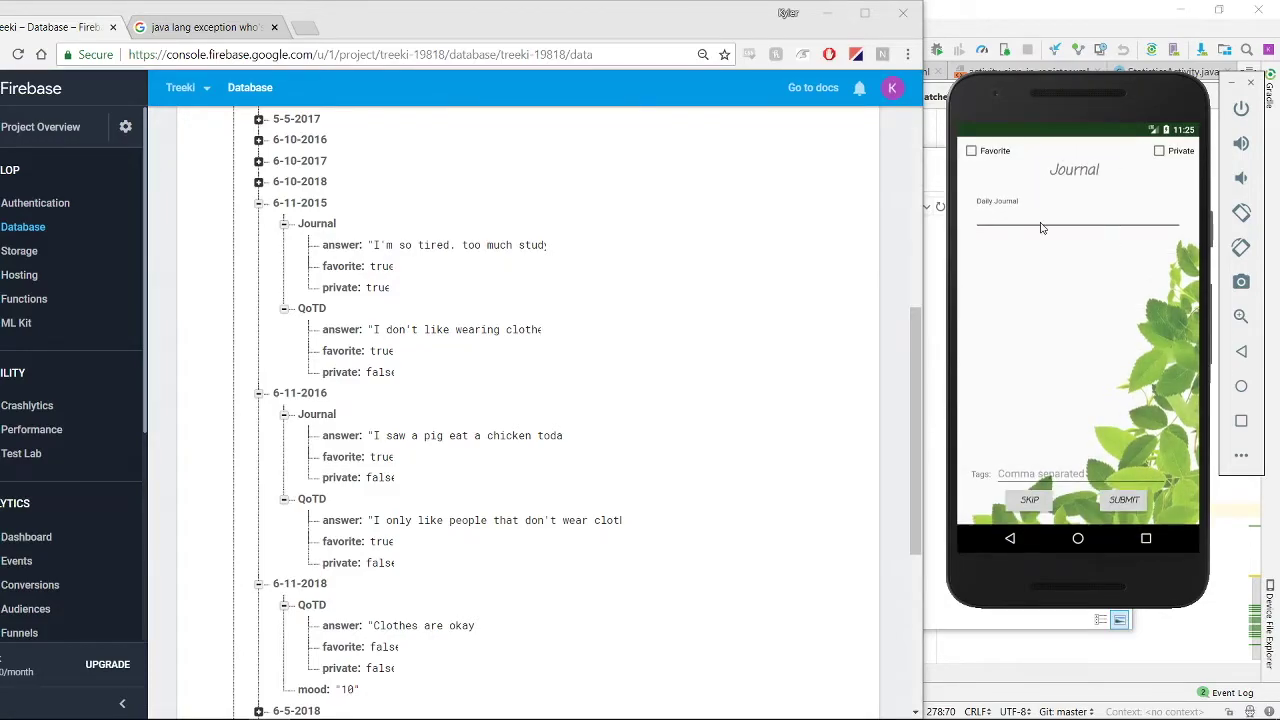
click(1030, 500)
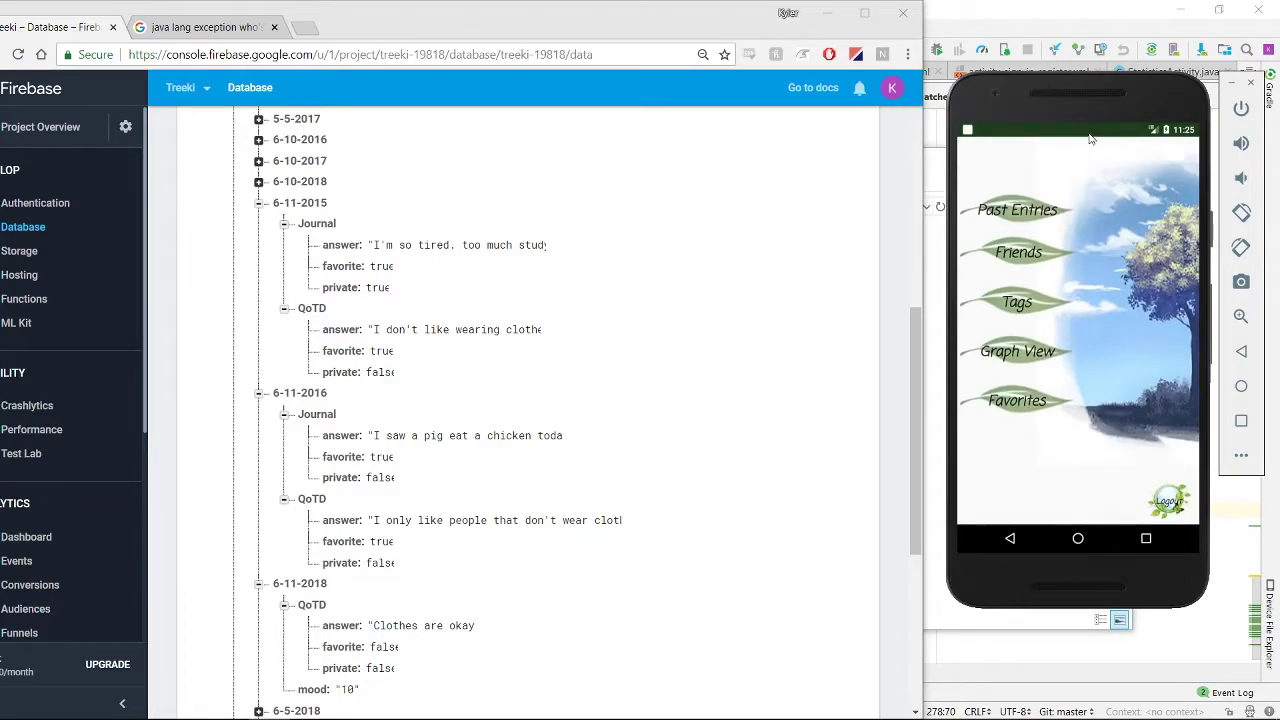
drag(1094, 130, 1105, 293)
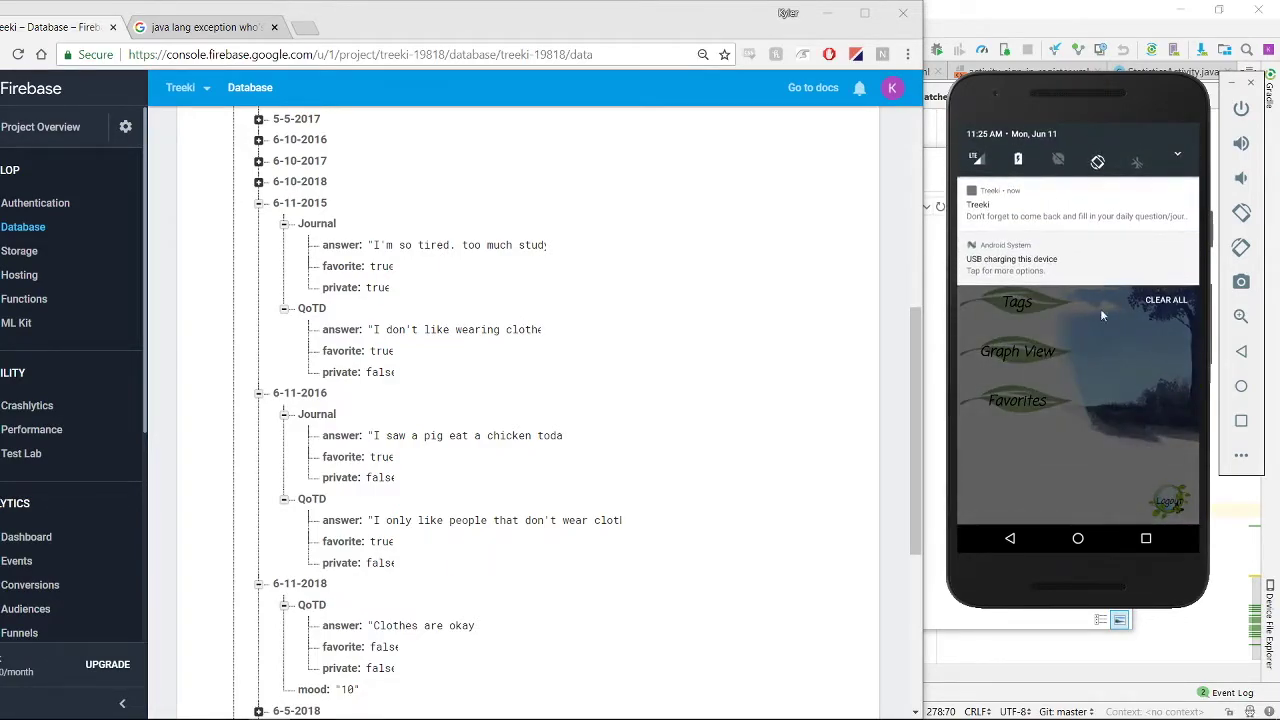
Clear the notifications and open the 6-11-2018 entry under Past Entries > Journals
click(1166, 292)
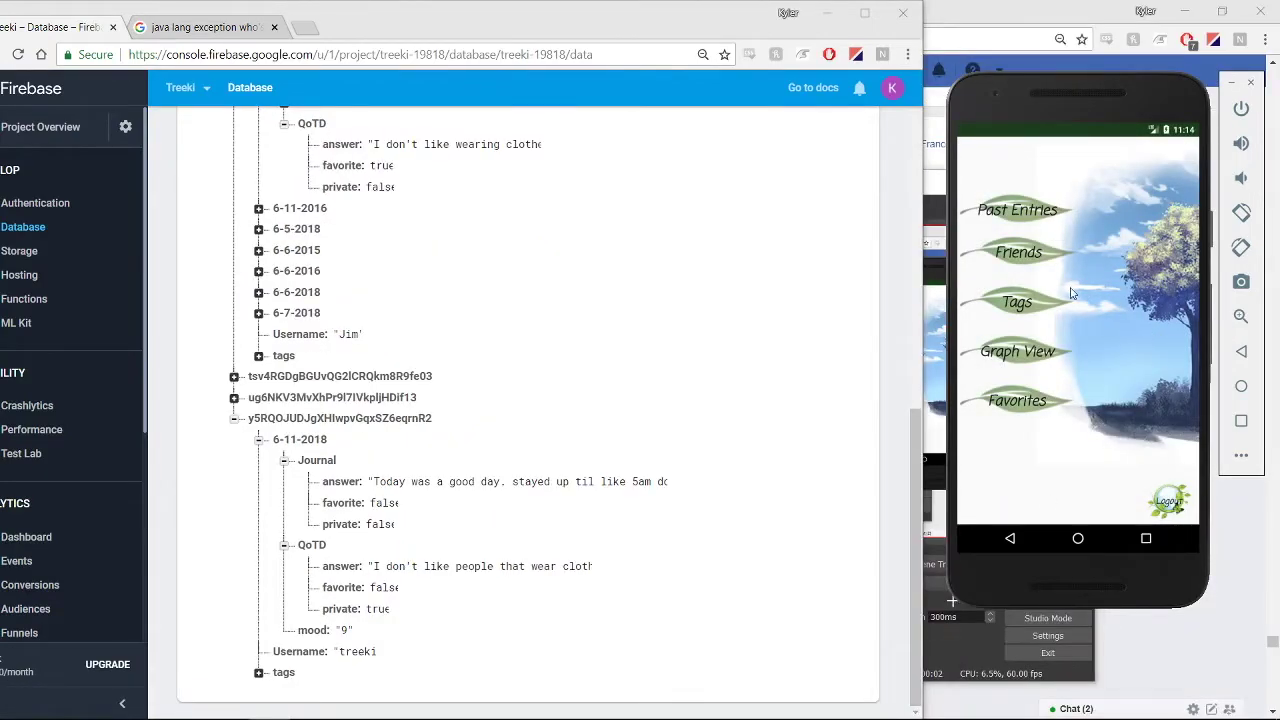
click(1031, 222)
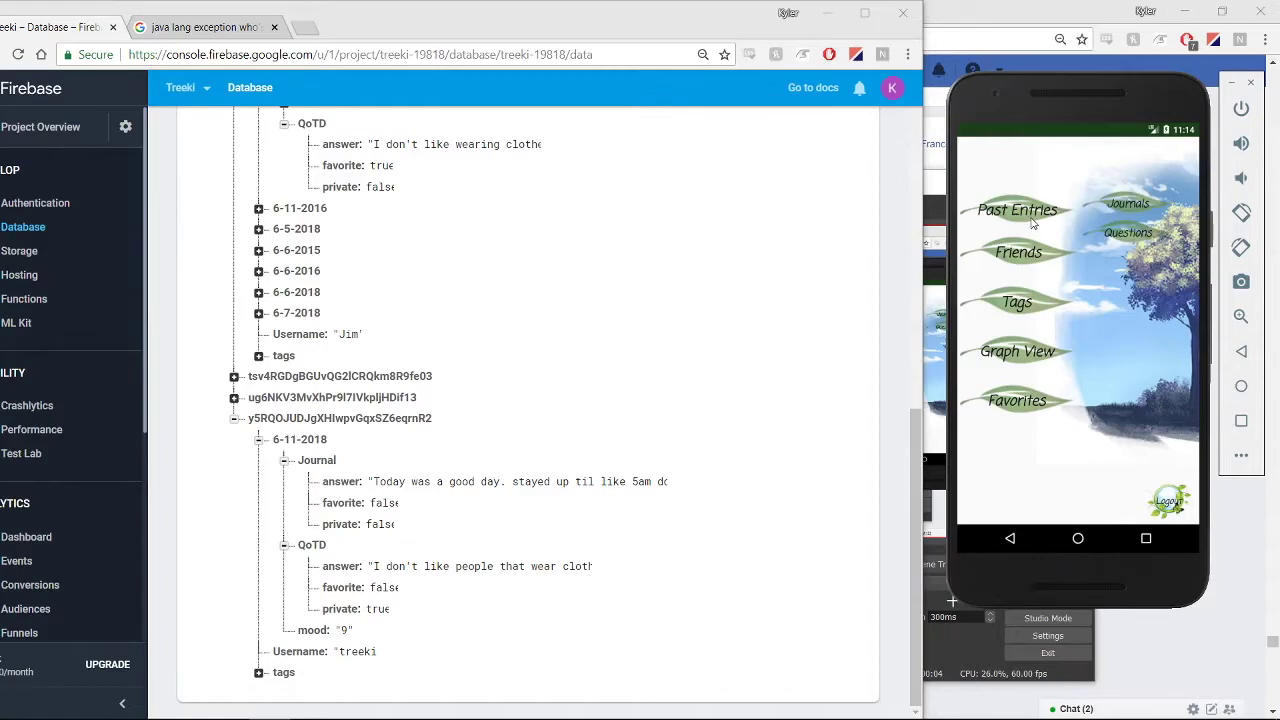
click(1136, 205)
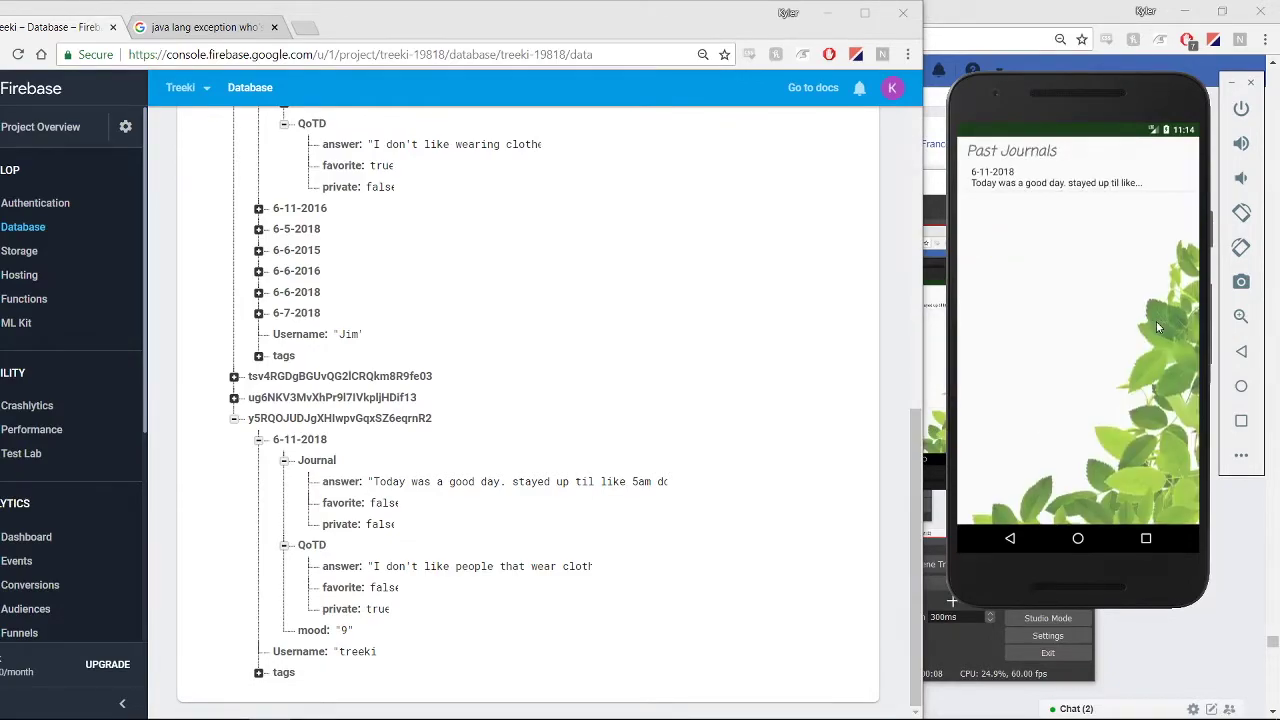
click(1065, 190)
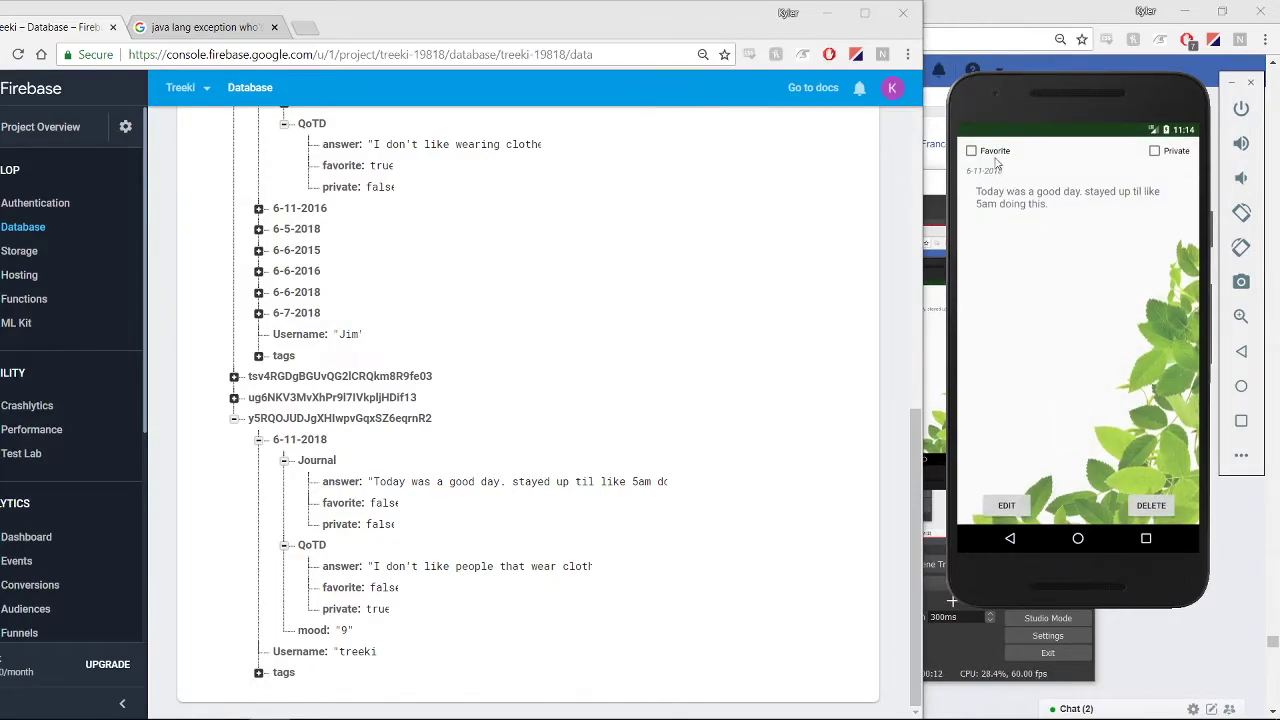
Mark the journal favorite and private, append 'oh boi what ajoy', and save it
click(972, 153)
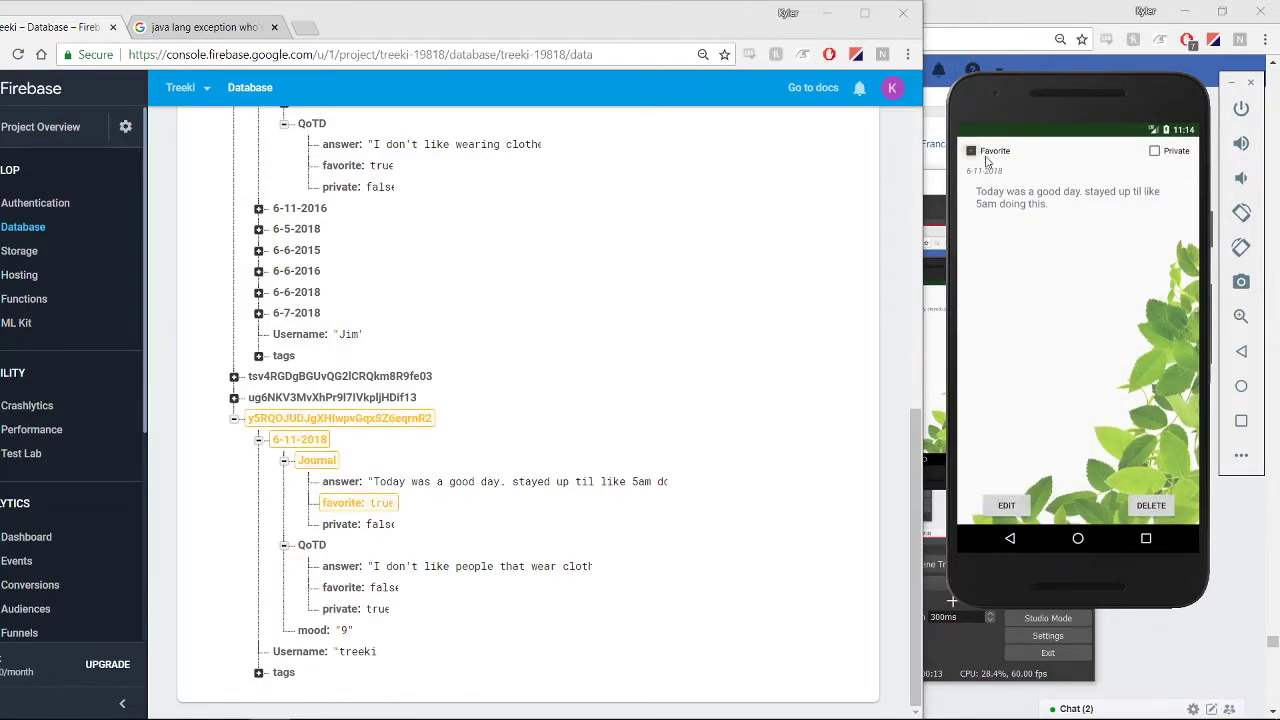
click(1155, 151)
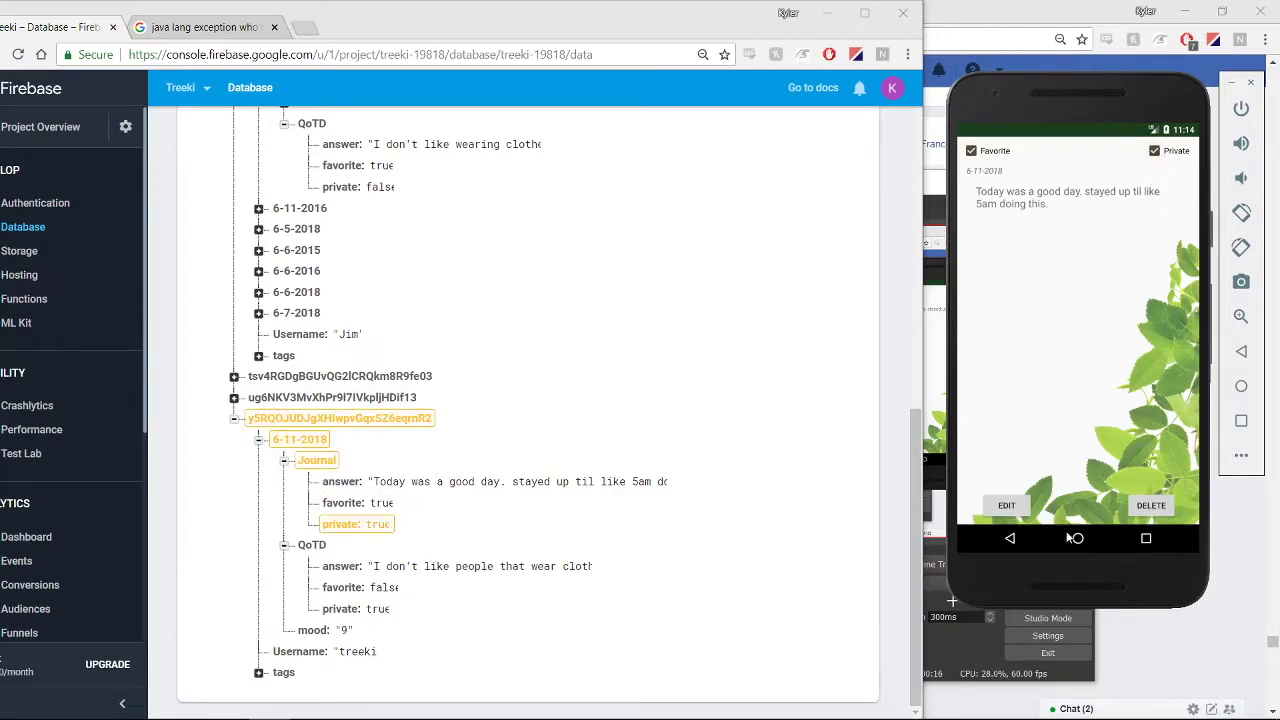
click(1012, 508)
click(1050, 213)
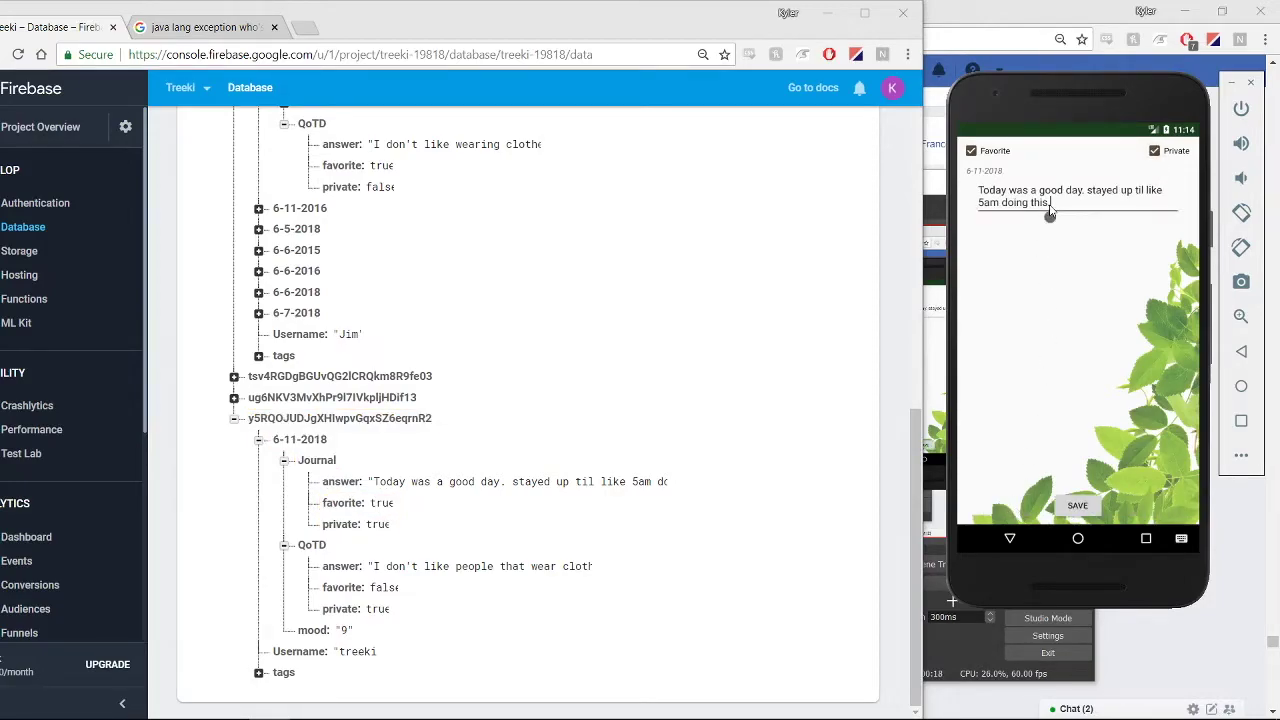
text(oh boi what ajoy)
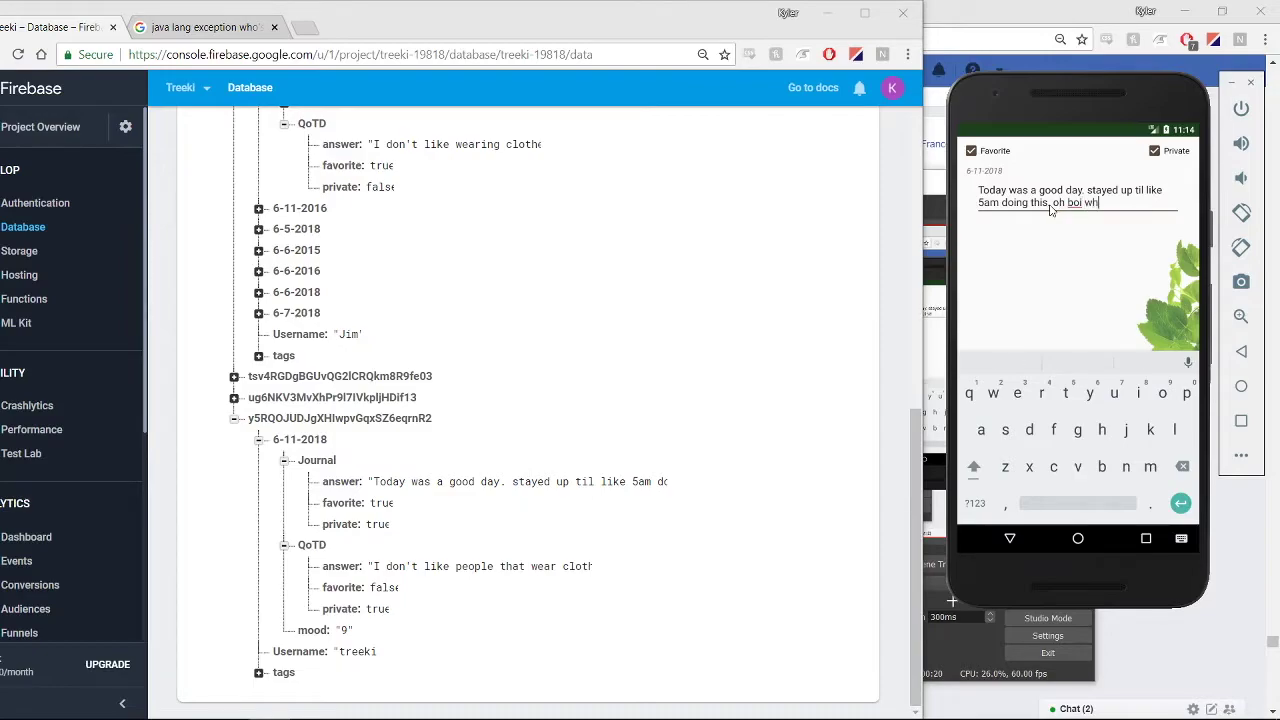
click(1012, 539)
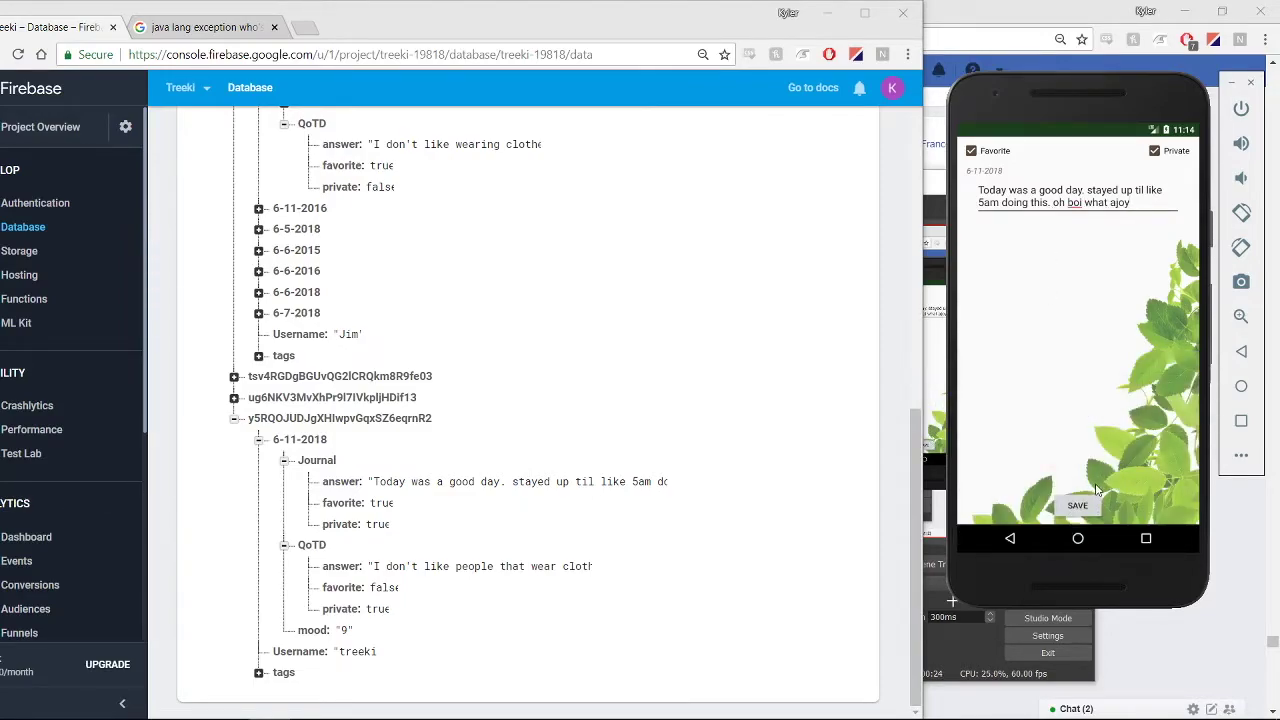
click(1086, 507)
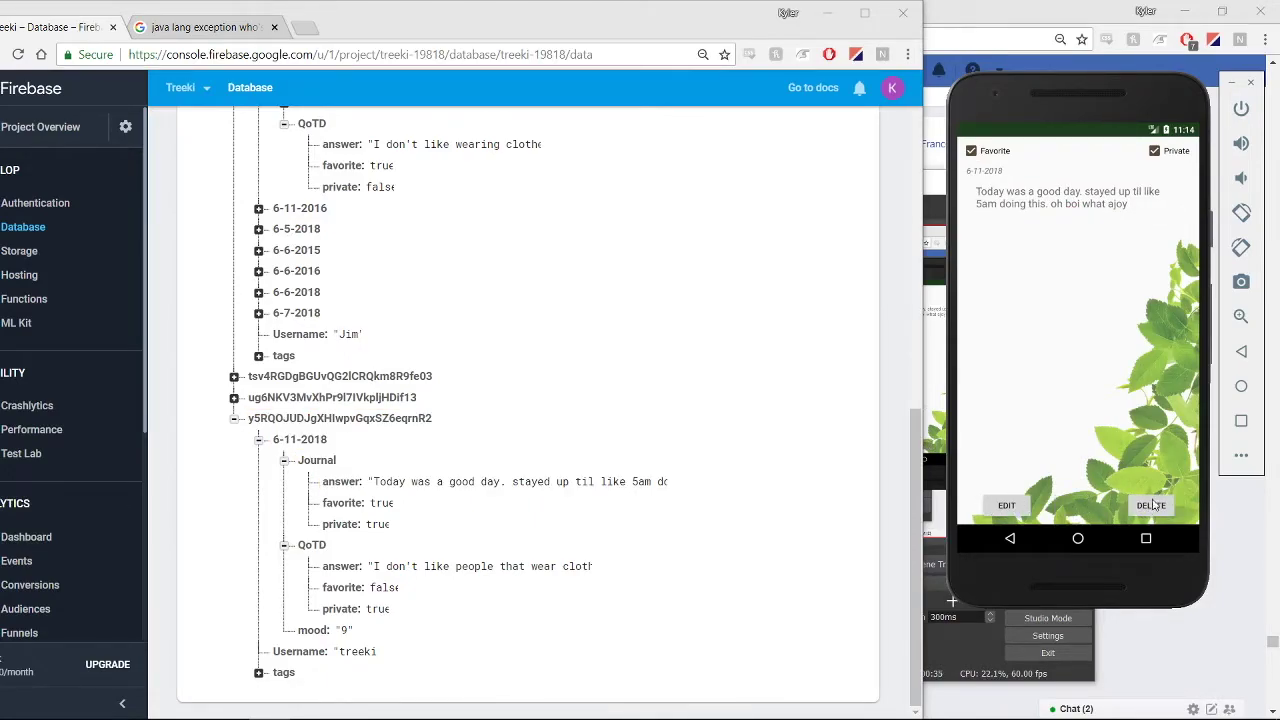
Delete the journal and open the 6-11-2018 answer under Past Entries > Questions
click(1153, 505)
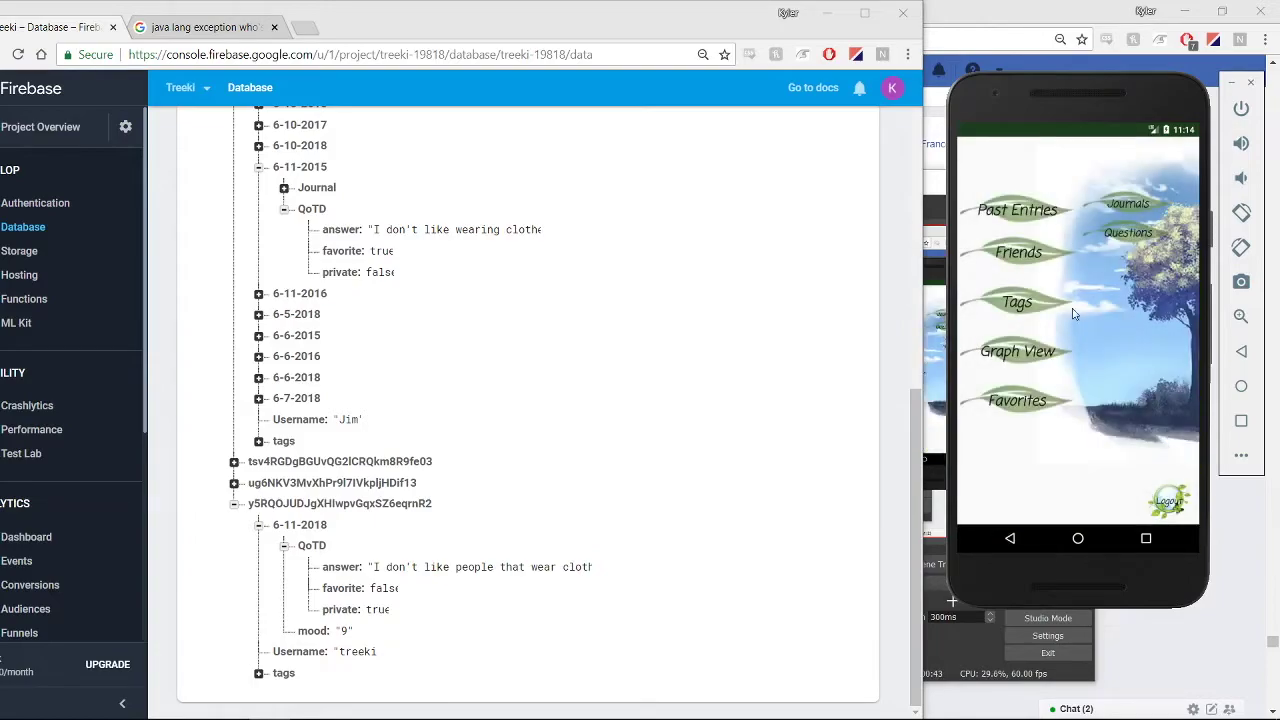
click(1126, 232)
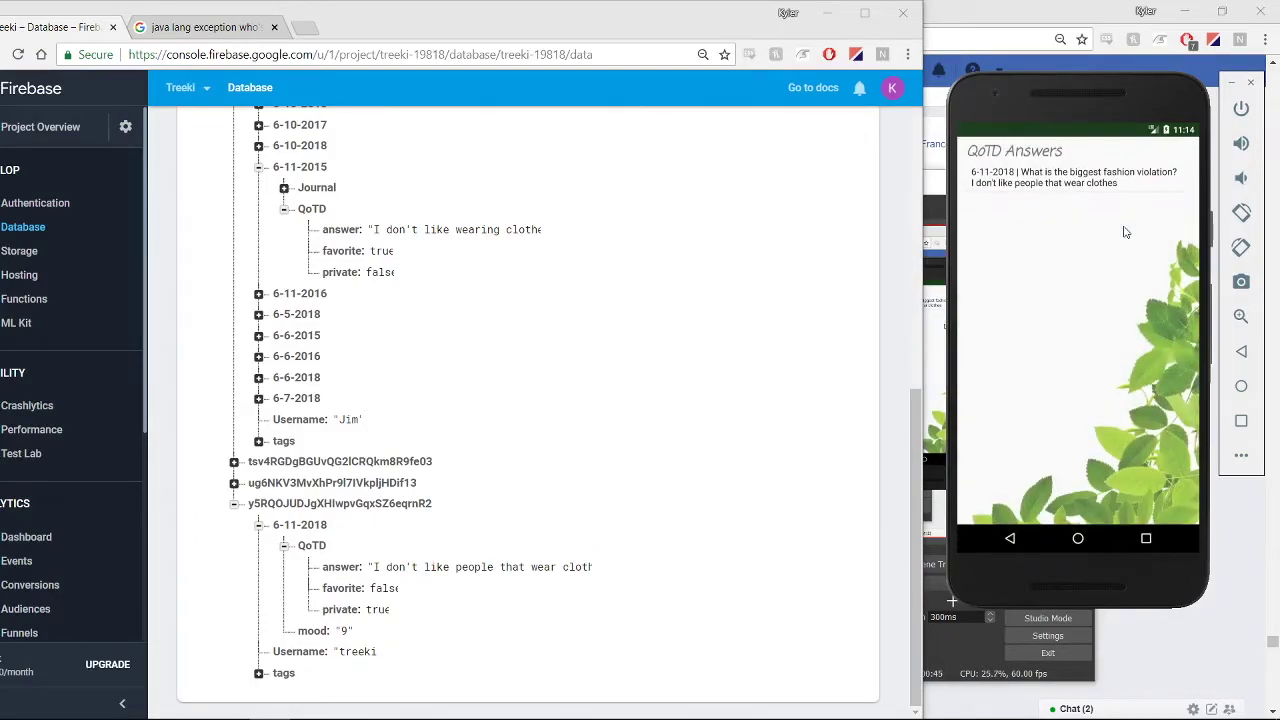
click(1085, 180)
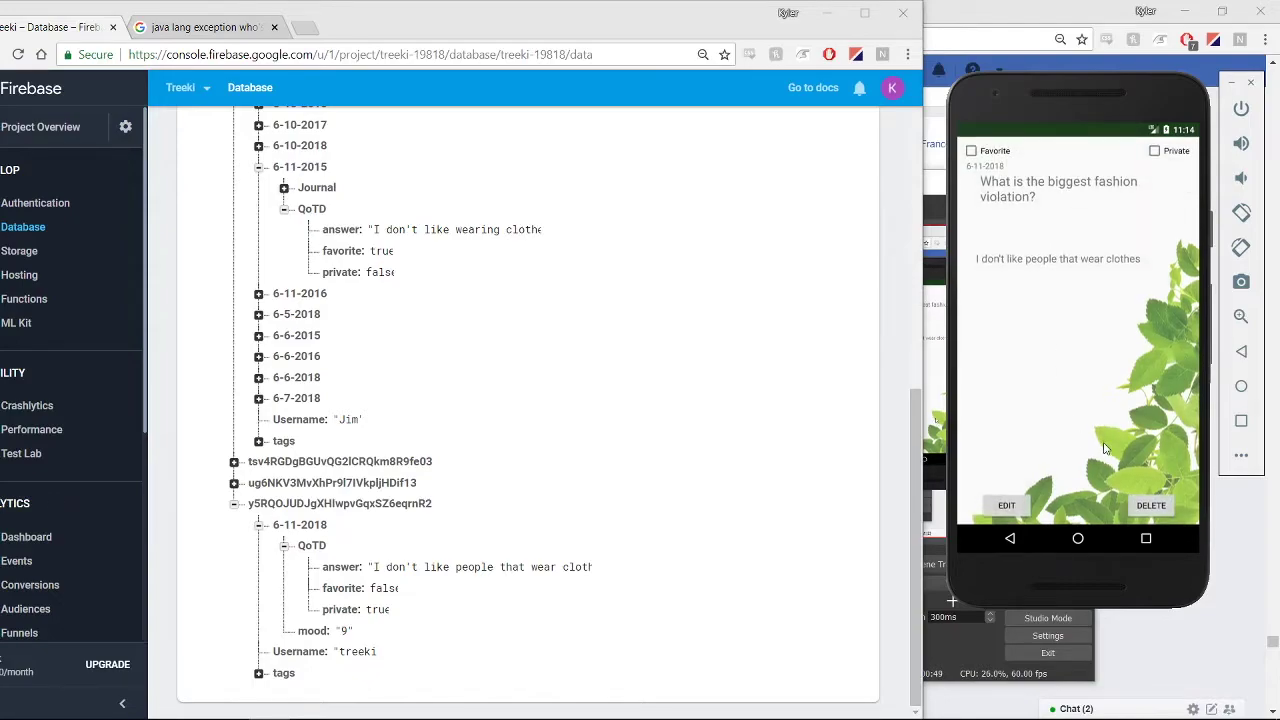
Tick Favorite and Private on the 6-11-2018 answer, append '/ hats', and save it
click(977, 157)
click(1155, 151)
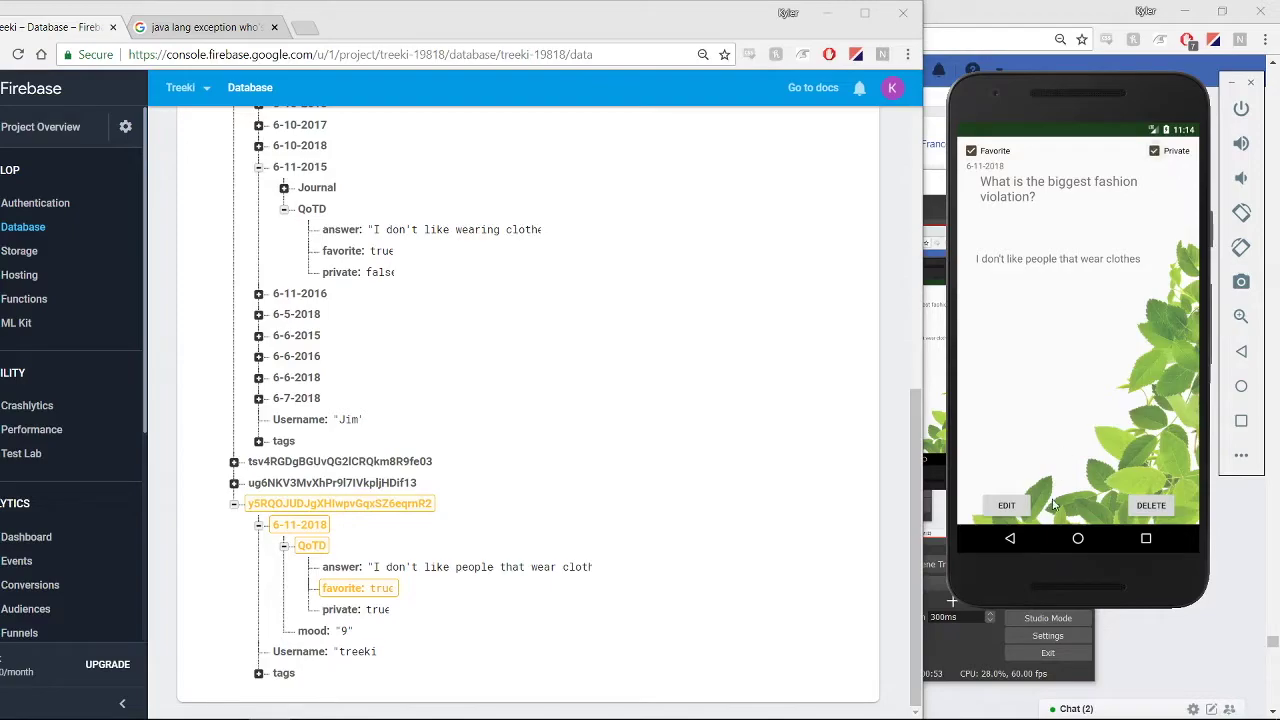
click(1008, 506)
click(1157, 268)
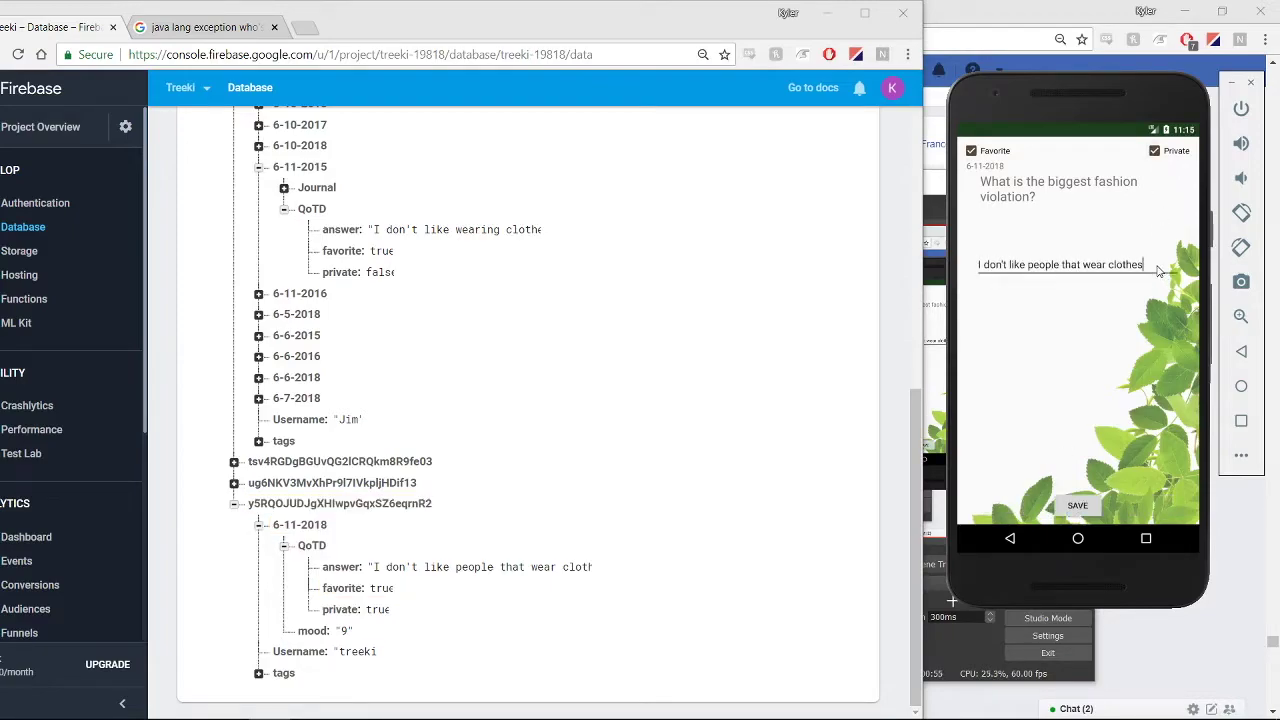
text(/)
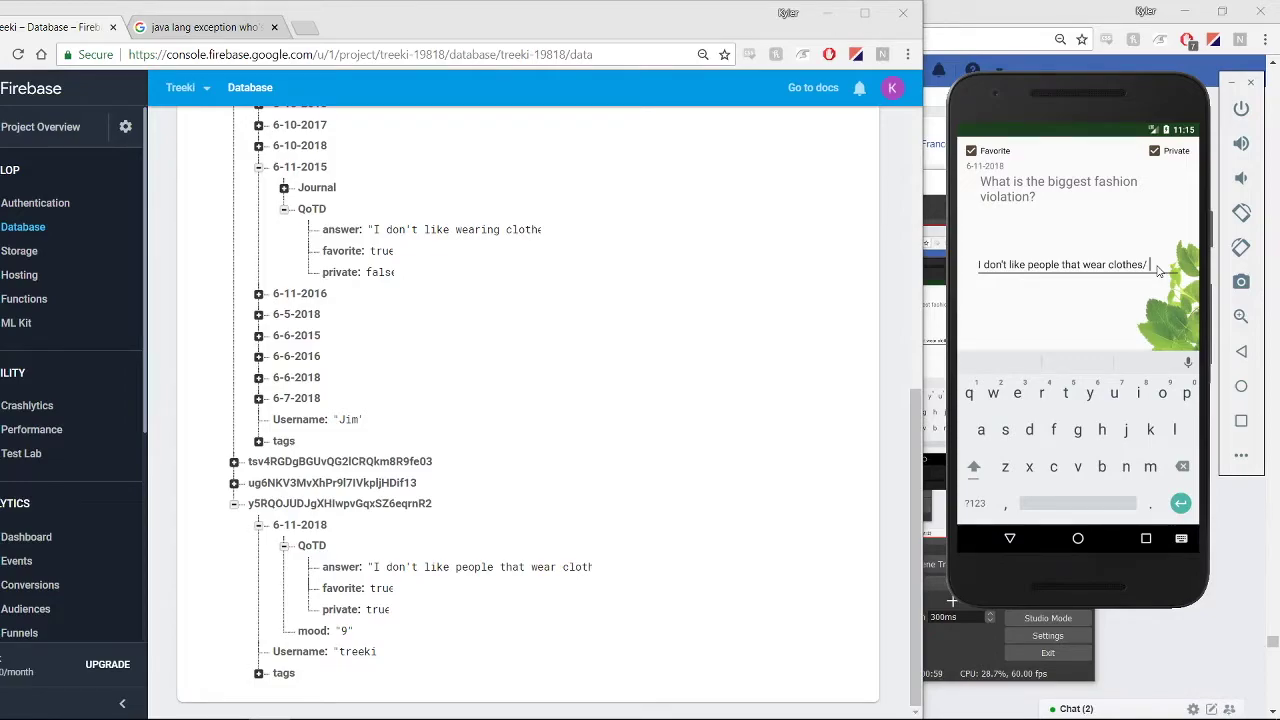
text( hats)
click(1011, 542)
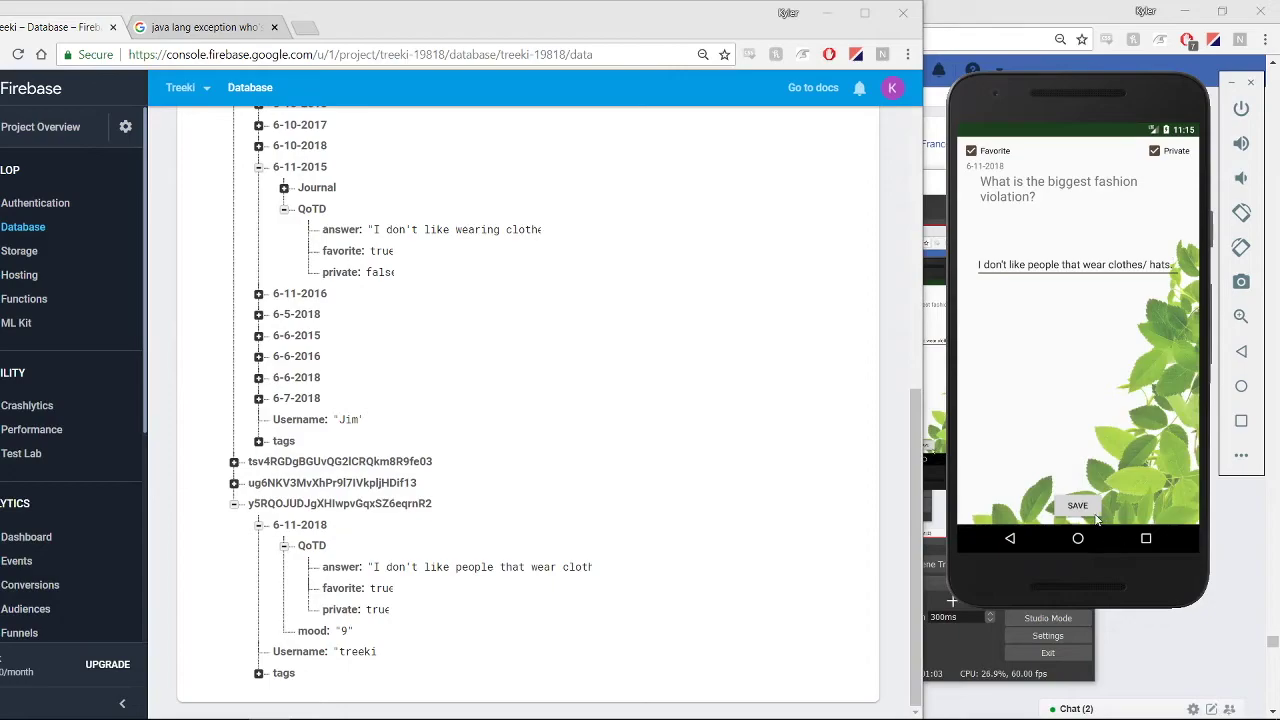
click(1080, 516)
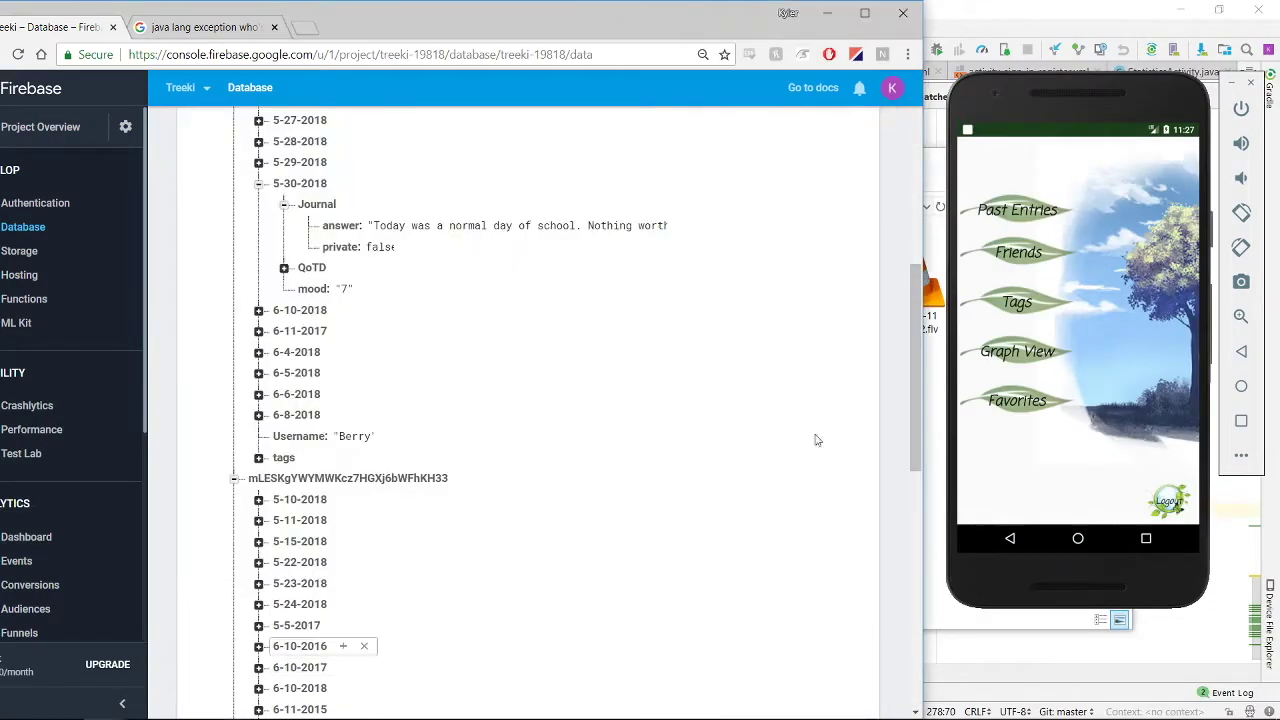
Search for the friend's username in Friends, add them, and open their 5-30-2018 journal
click(1014, 252)
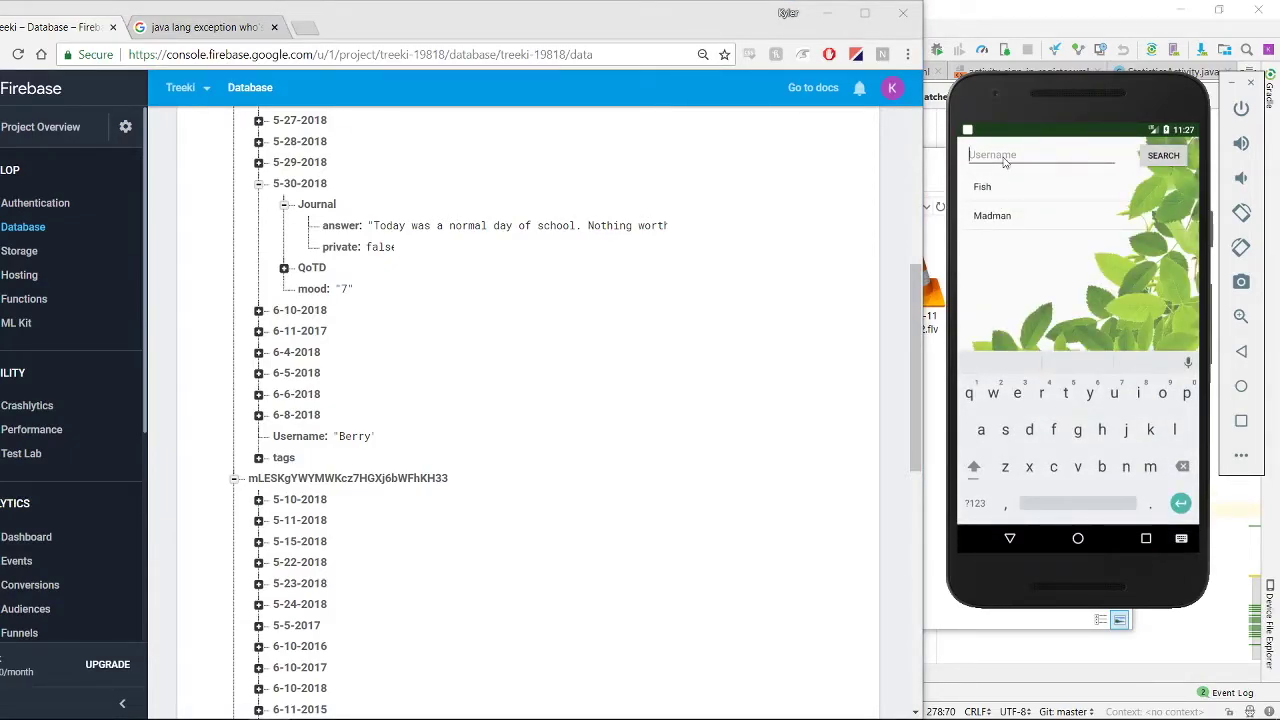
text(Berry)
click(1163, 157)
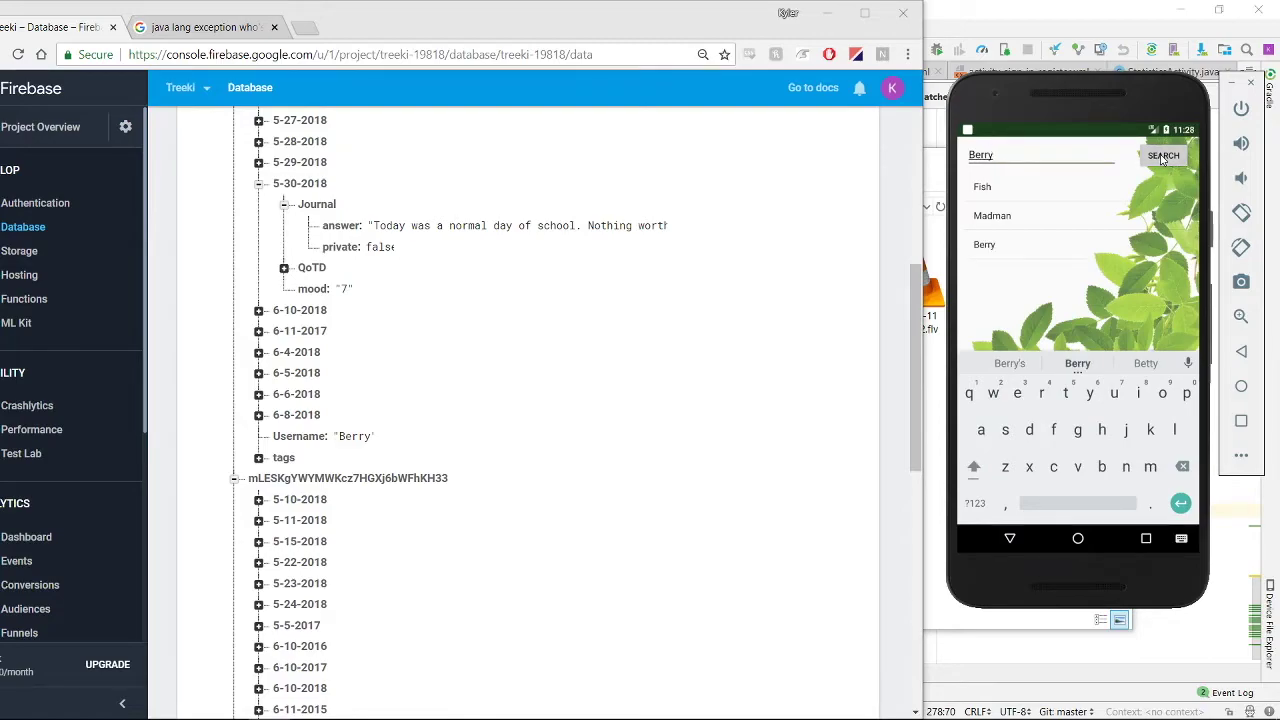
click(1013, 251)
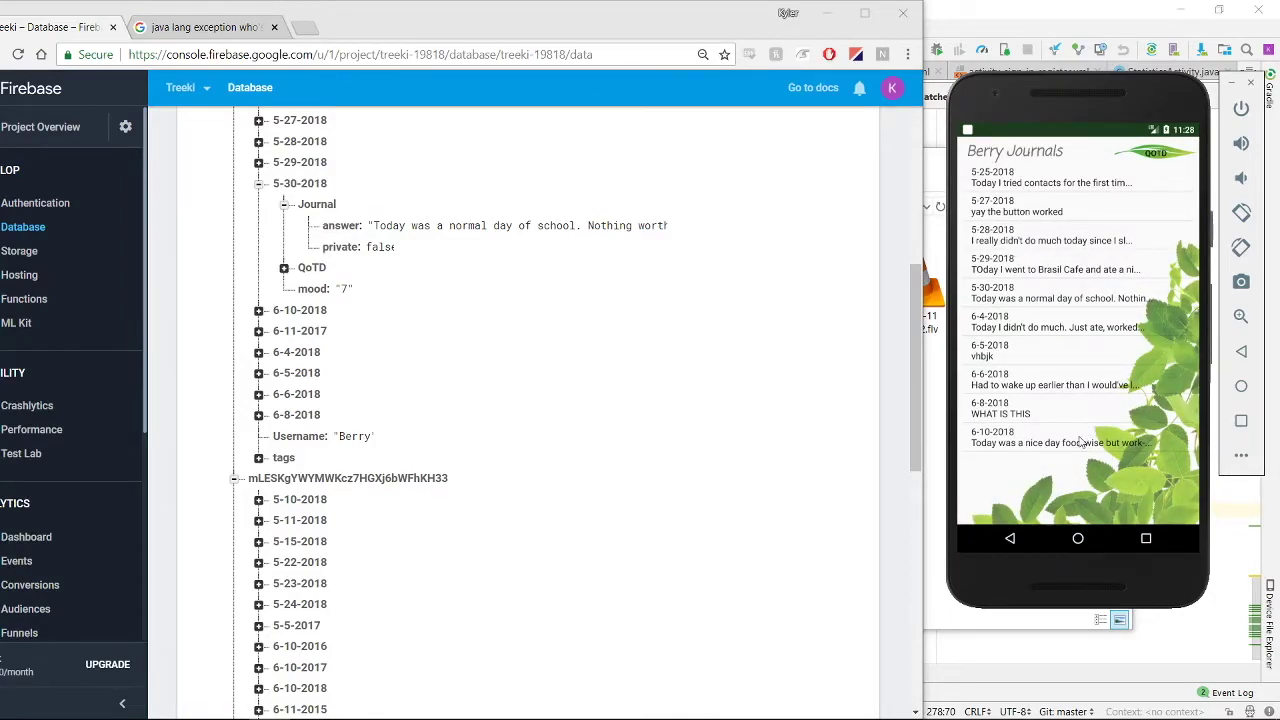
click(1013, 300)
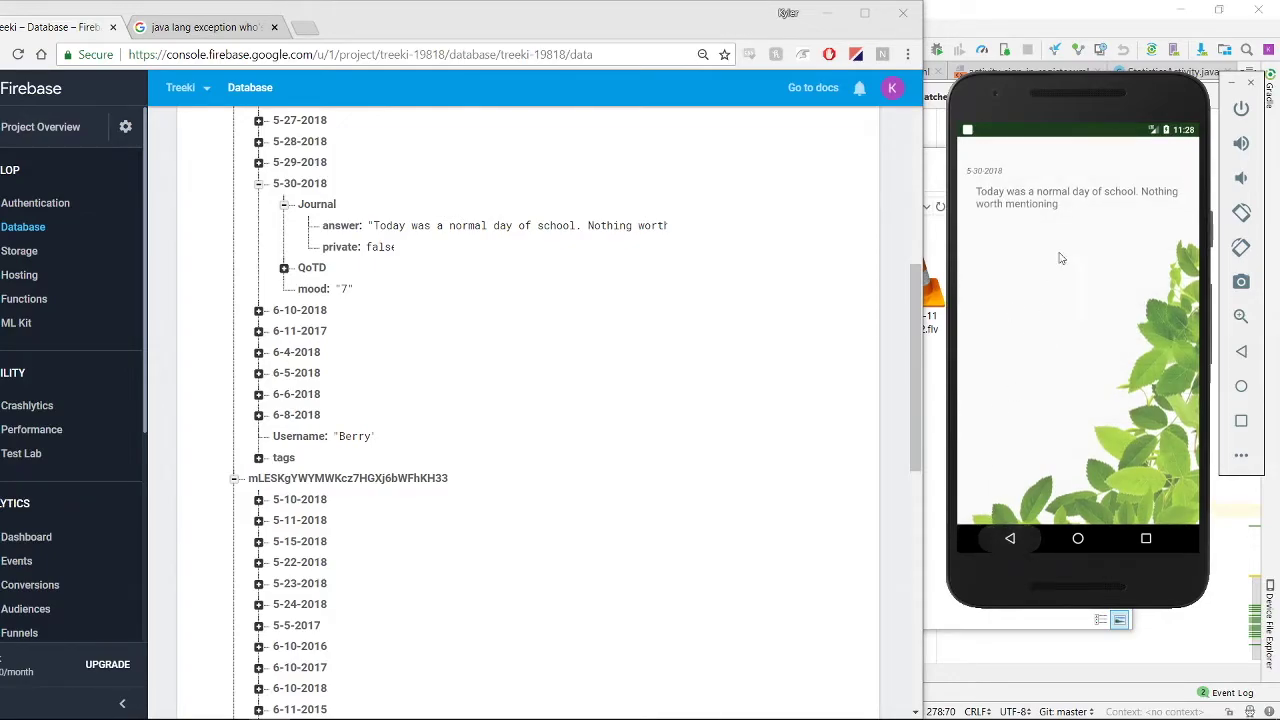
Go back from the 5-30-2018 journal and read the friend's 5-25-2018 journal
click(1012, 540)
click(1037, 185)
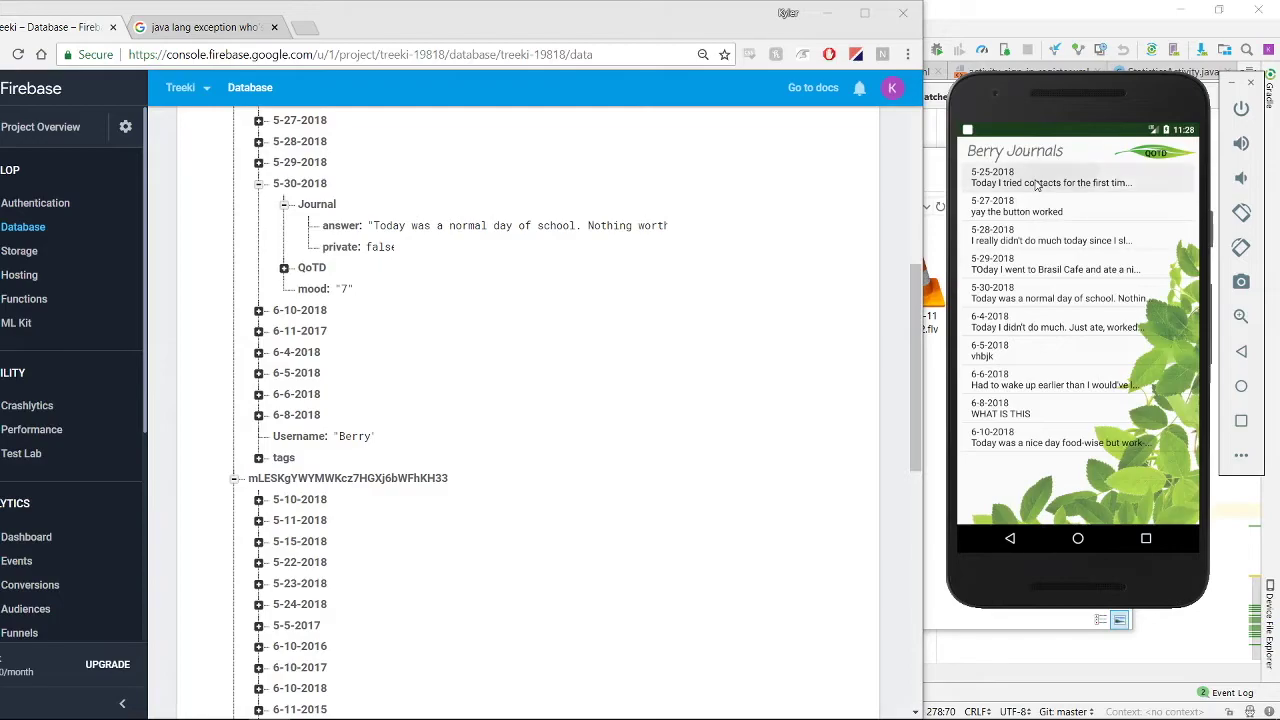
click(1010, 538)
Read the friend's 5-30-2018 'What makes you happy?' answer, then back out to the main menu
click(1150, 156)
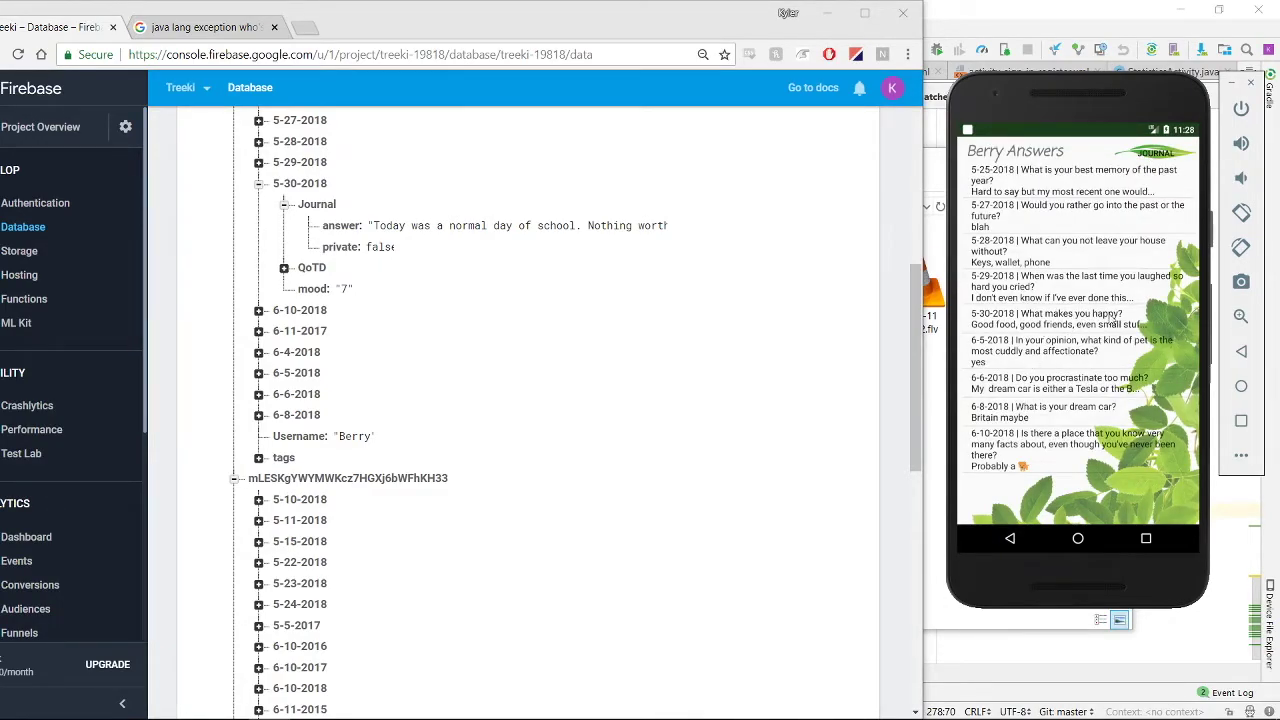
click(1066, 330)
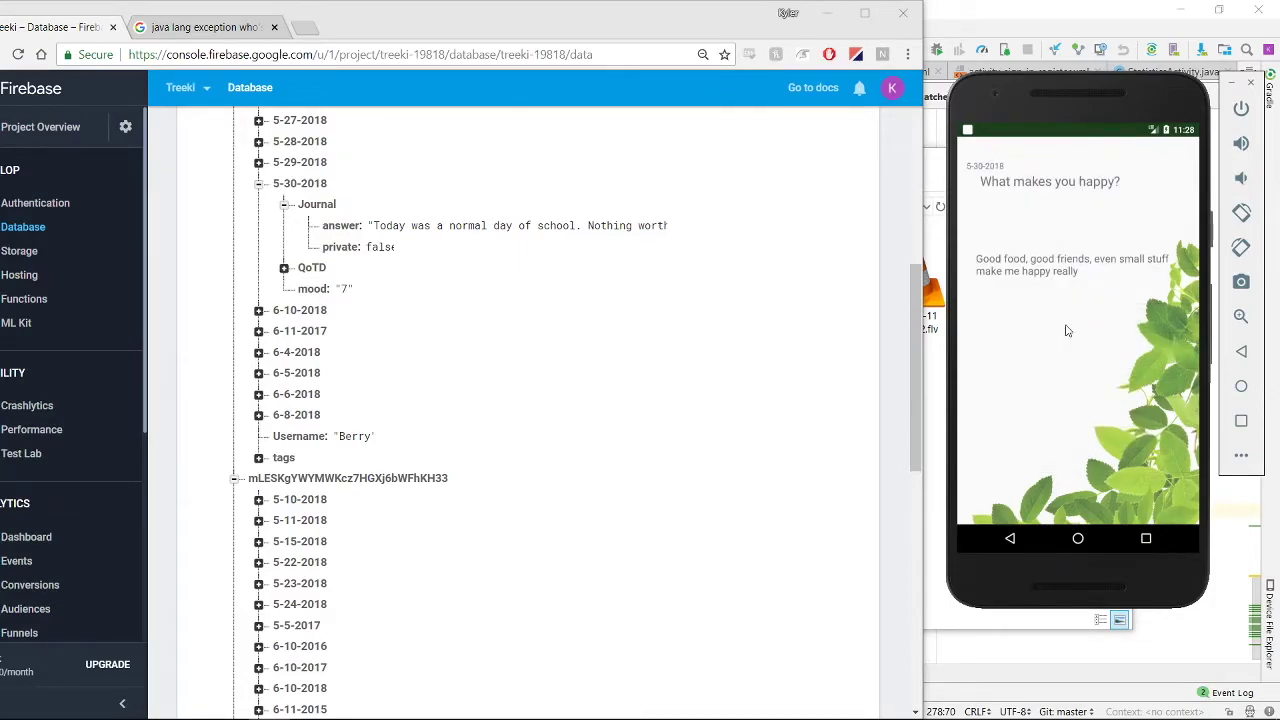
click(1008, 540)
click(1008, 540)
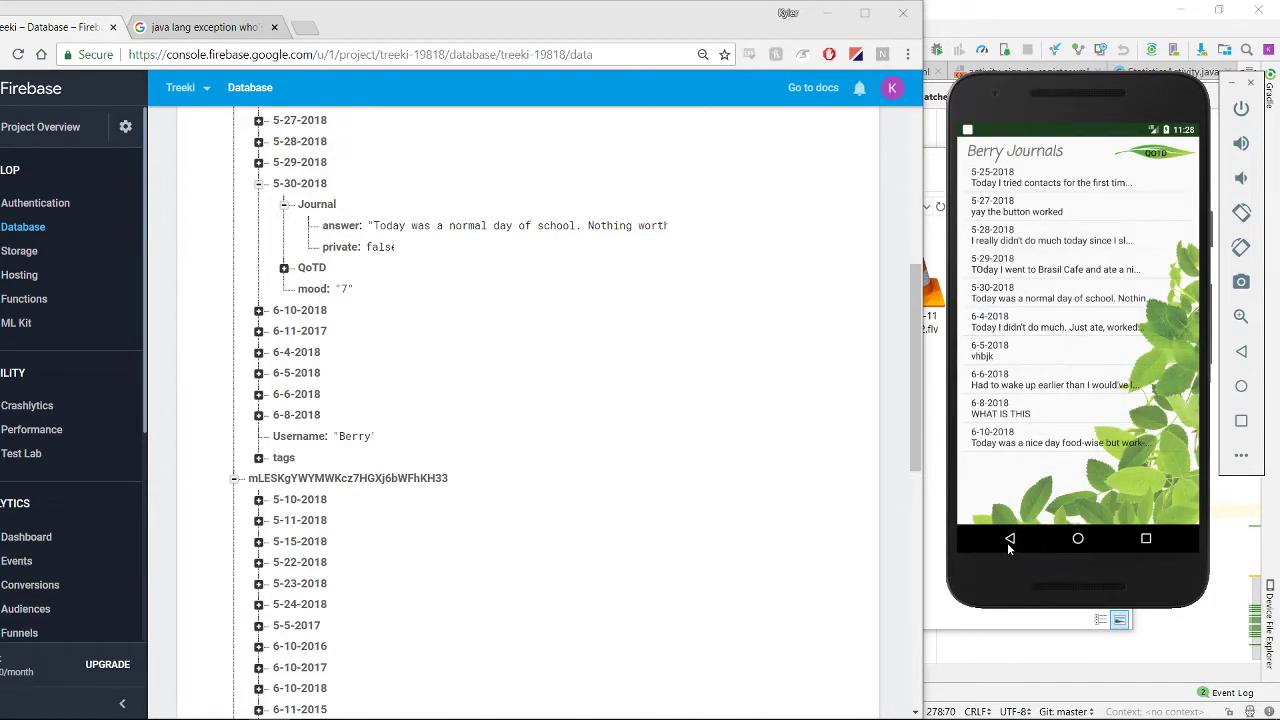
click(1008, 540)
click(1008, 540)
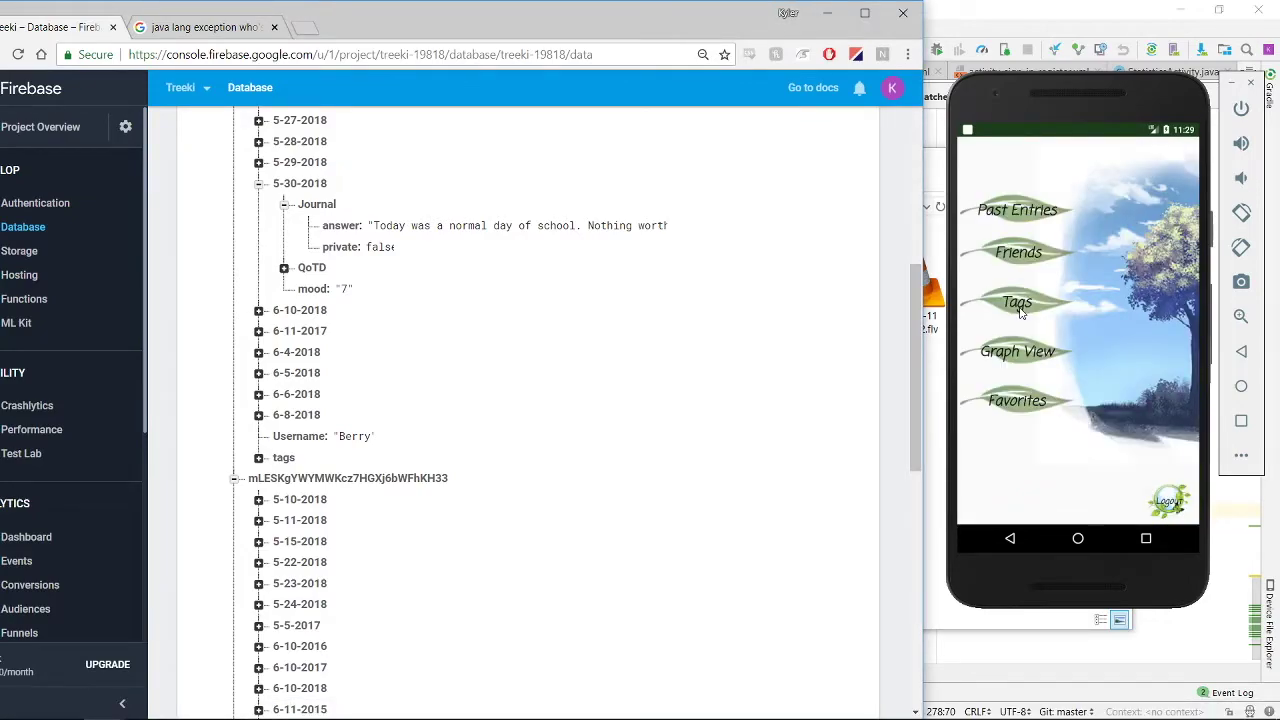
Open the 5-24-2018 journal under the 'fish' tag and mark it private
click(1020, 312)
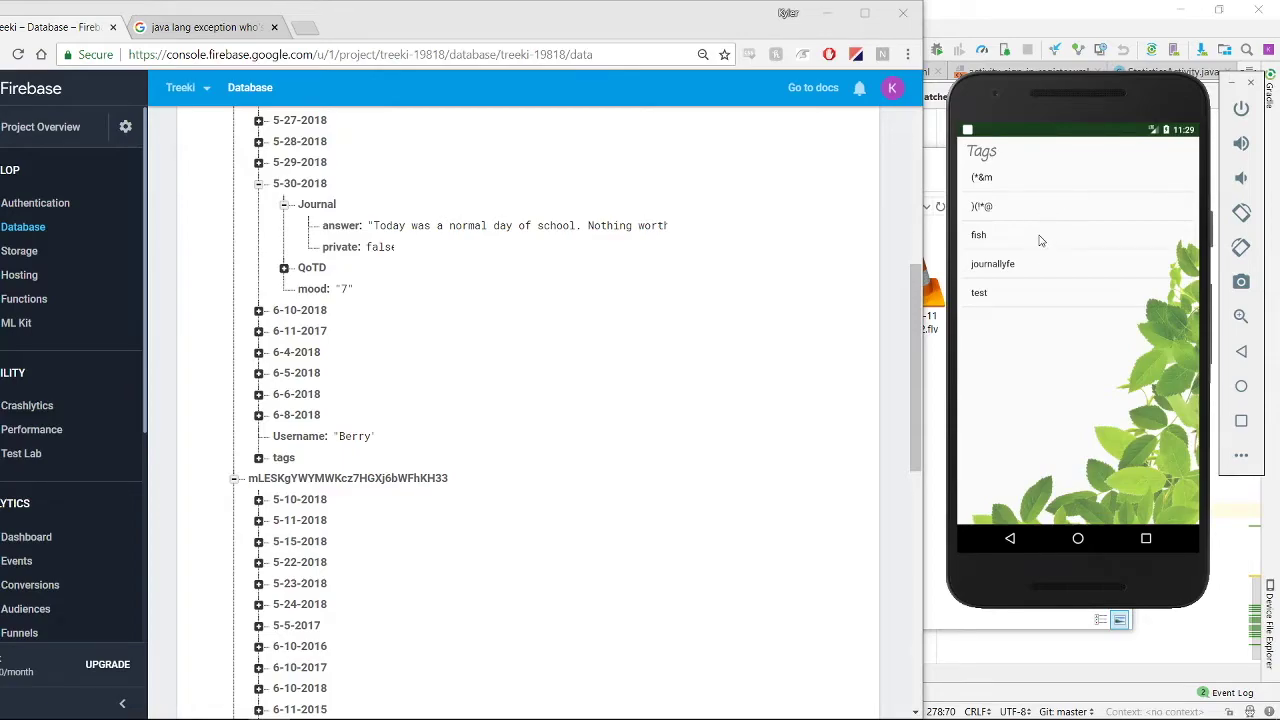
click(1039, 238)
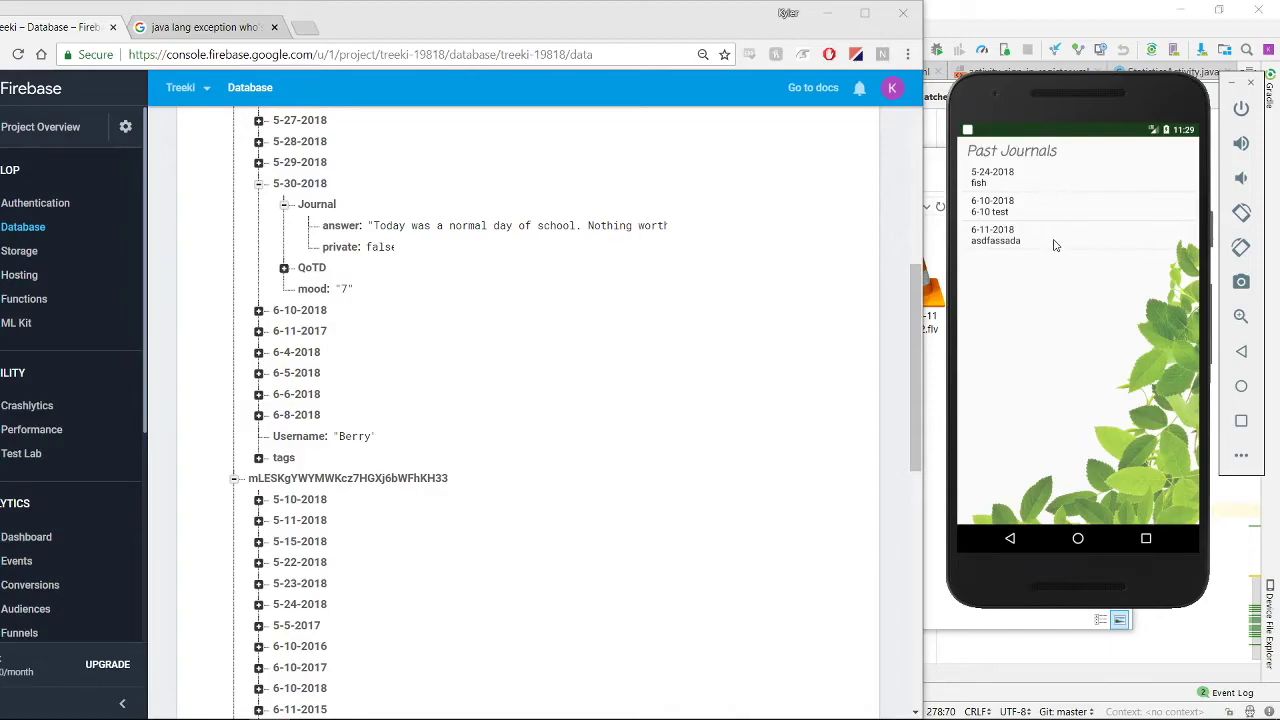
click(1073, 179)
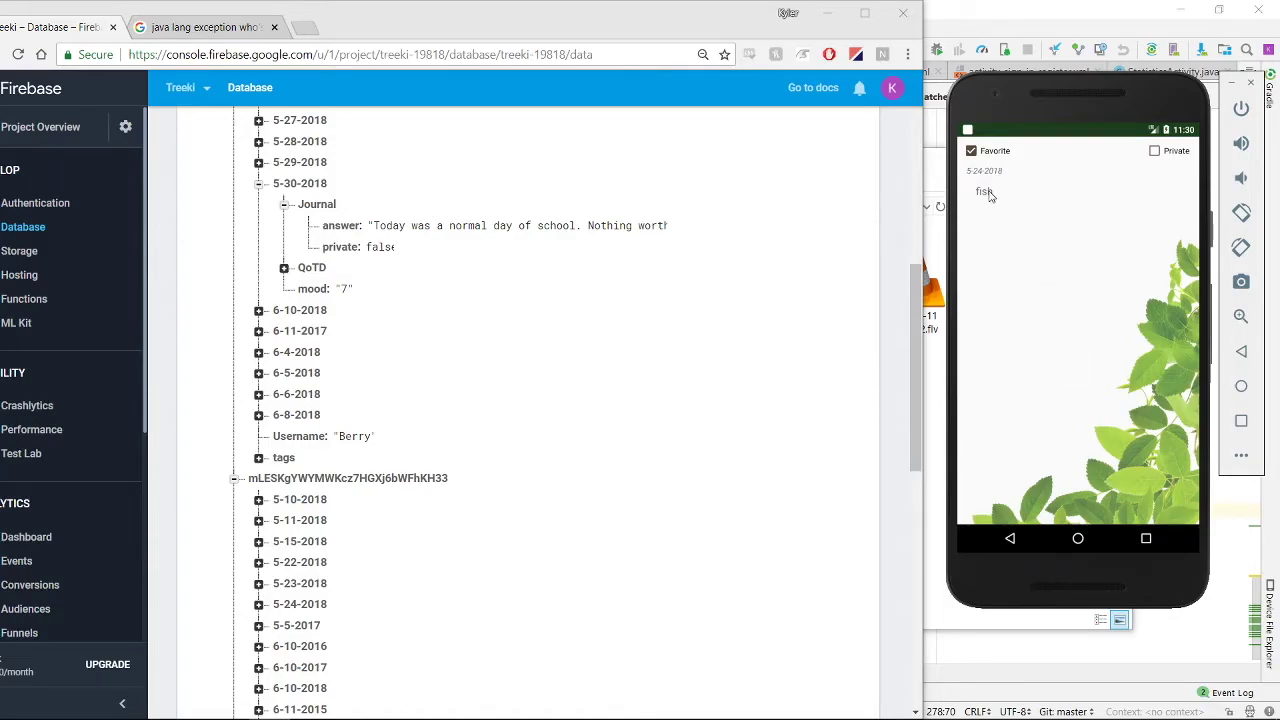
click(1156, 151)
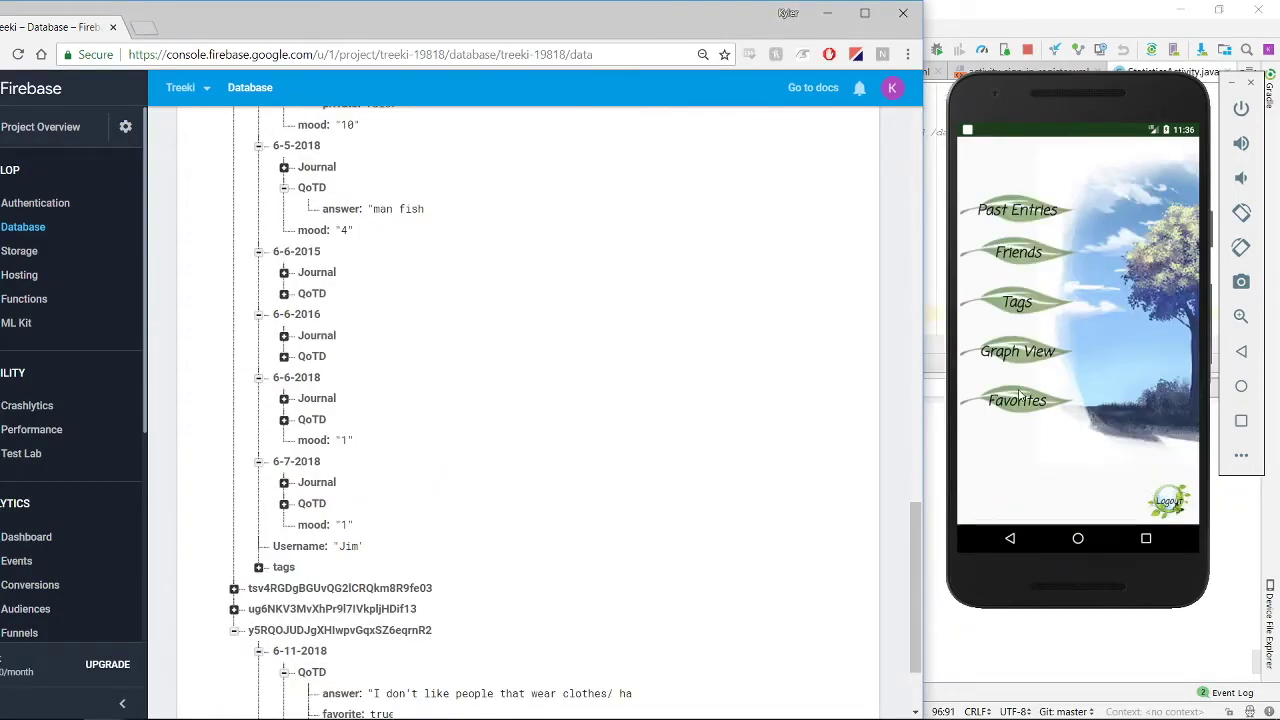
click(1011, 358)
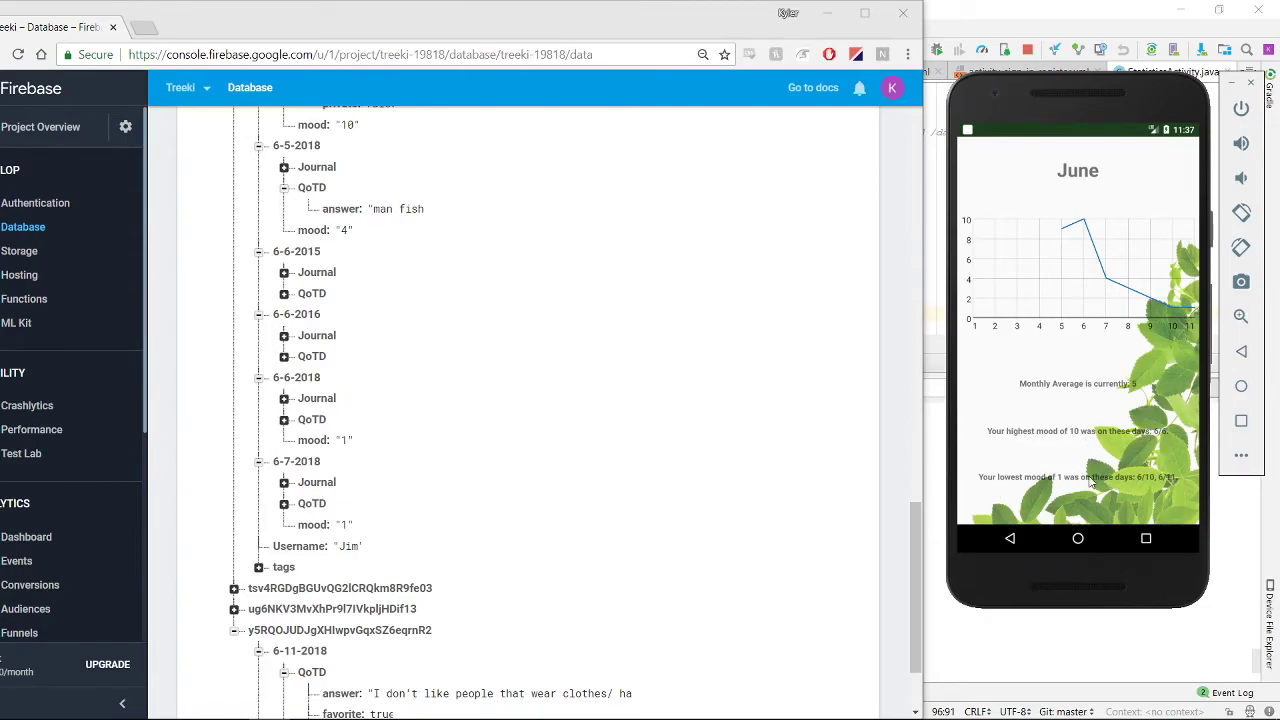
click(1024, 563)
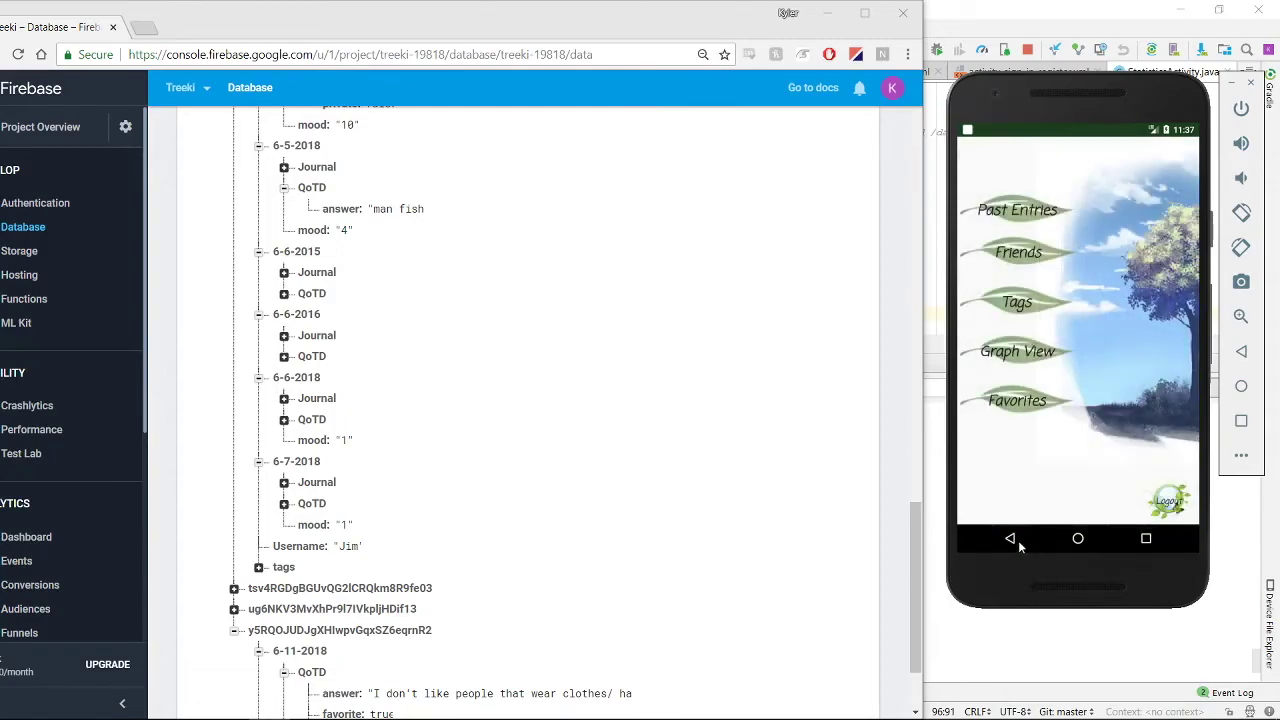
Open the 5-10-2018 favorite journal, then return to the main menu
click(1016, 405)
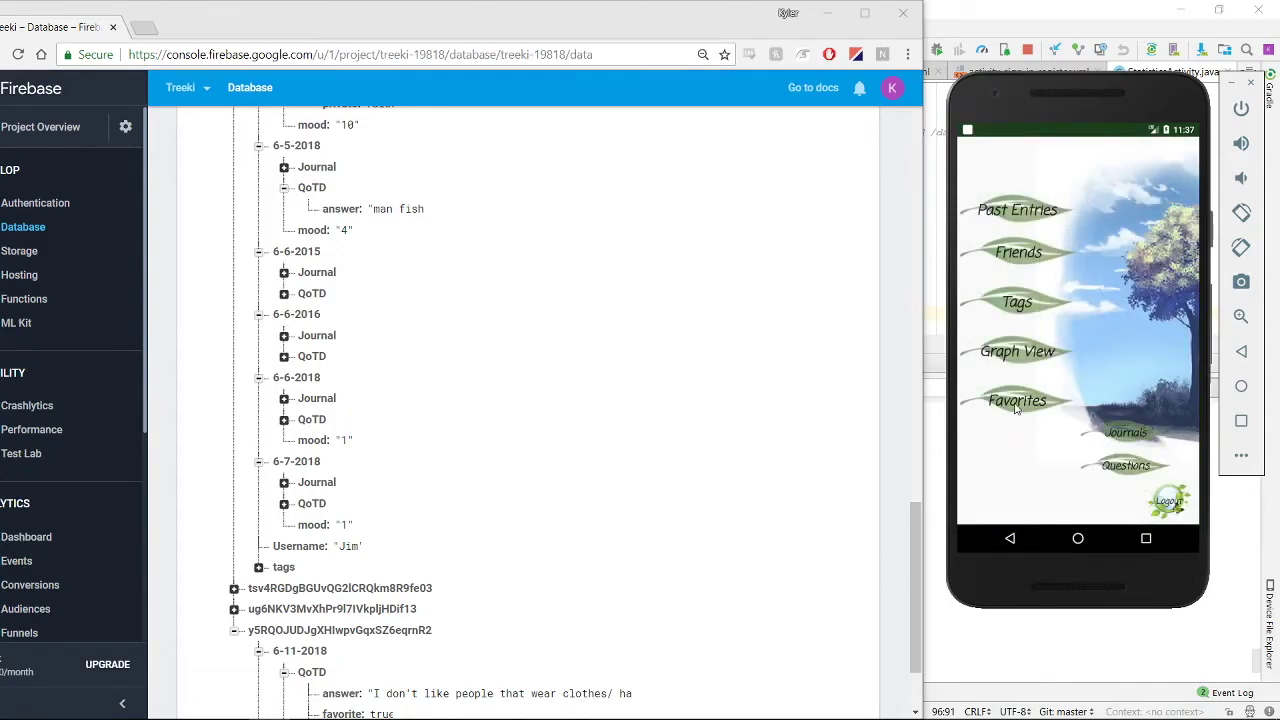
click(1135, 437)
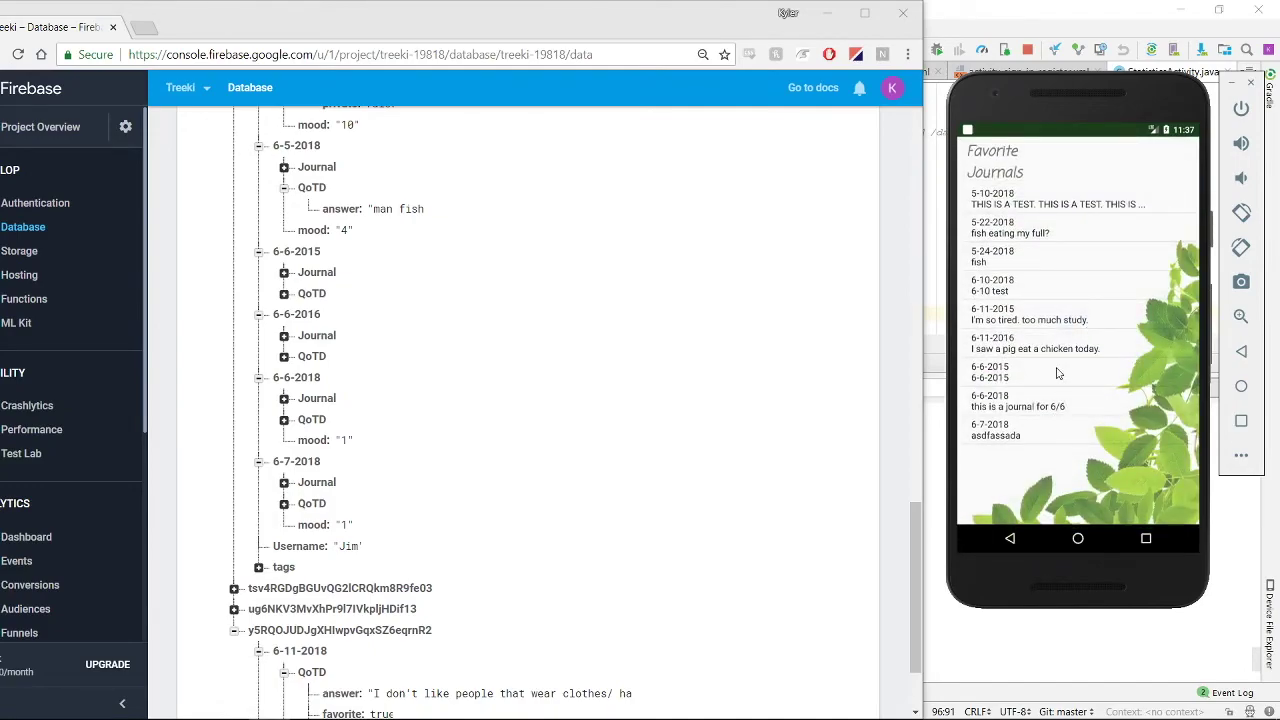
click(1010, 208)
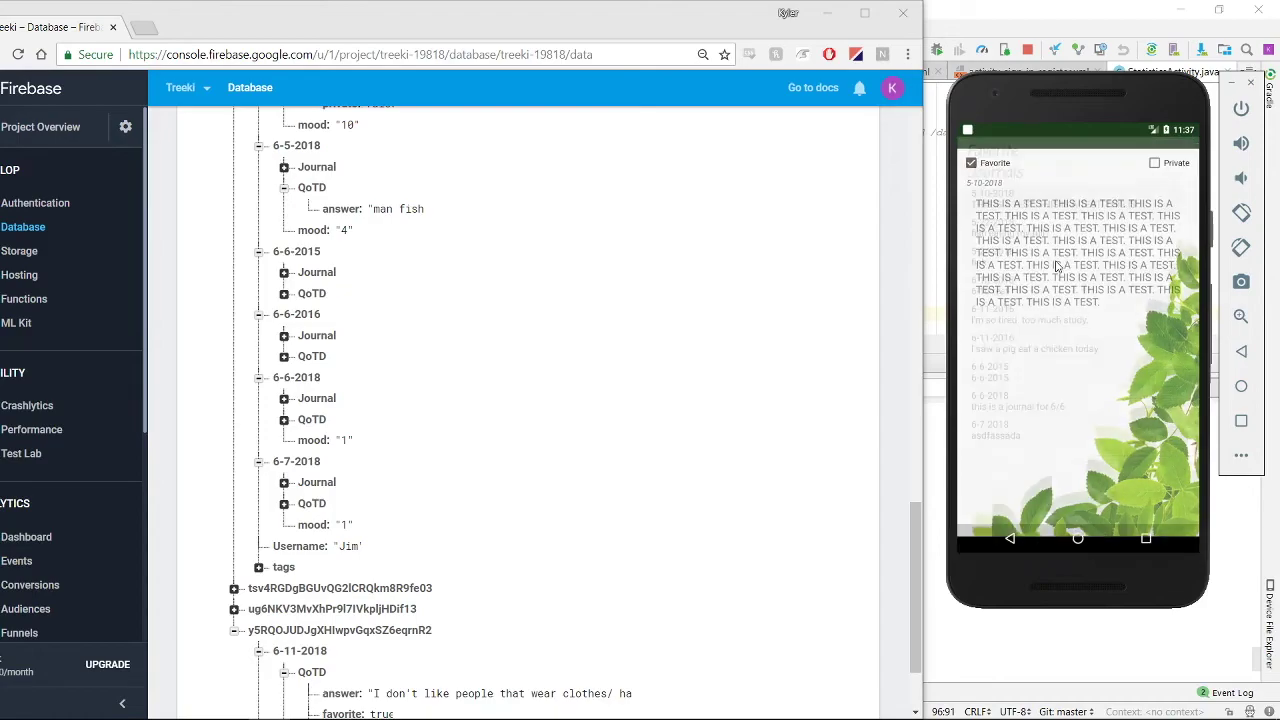
click(1010, 541)
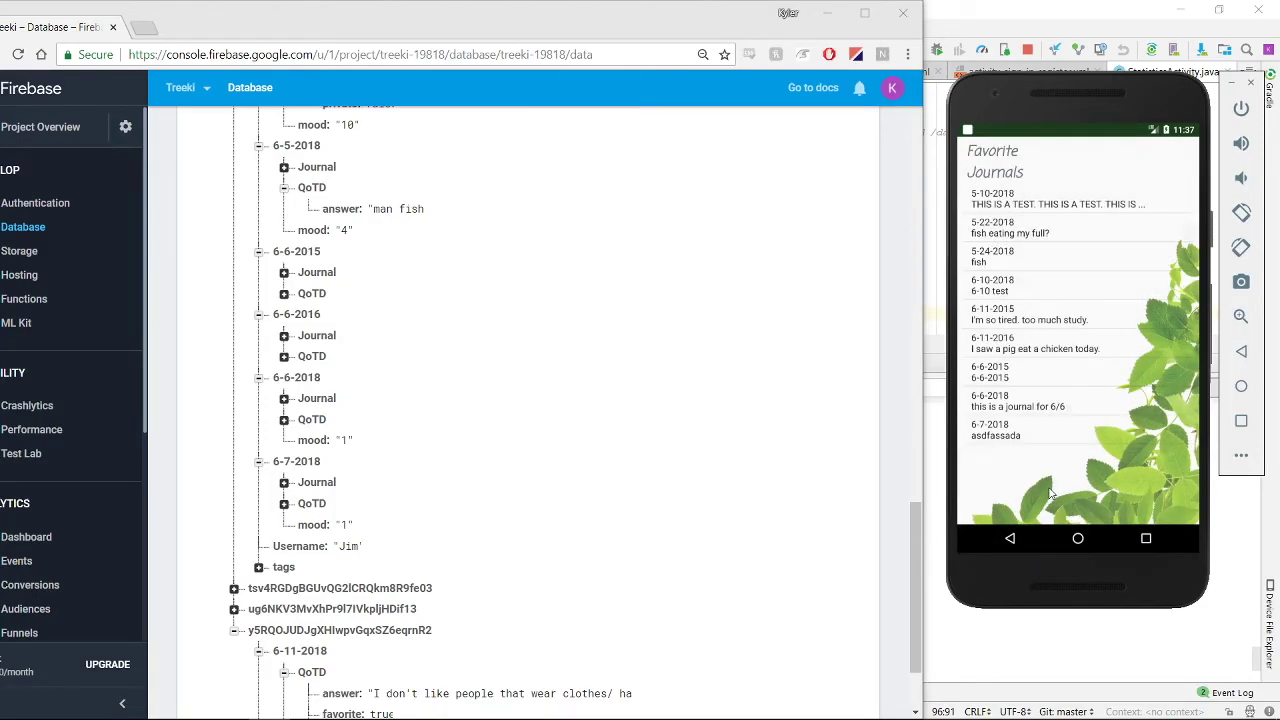
click(1012, 539)
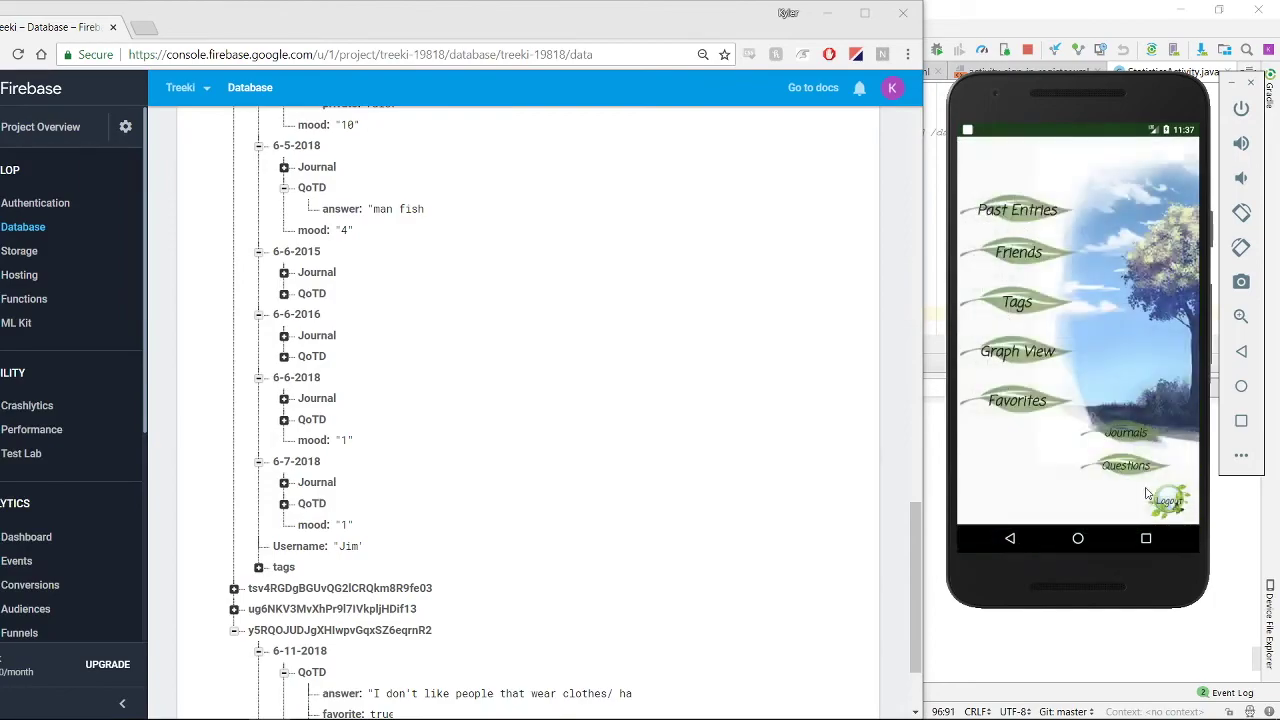
Open the 6-6-2018 fashion-violation favorite answer, then return to the main menu
click(1126, 468)
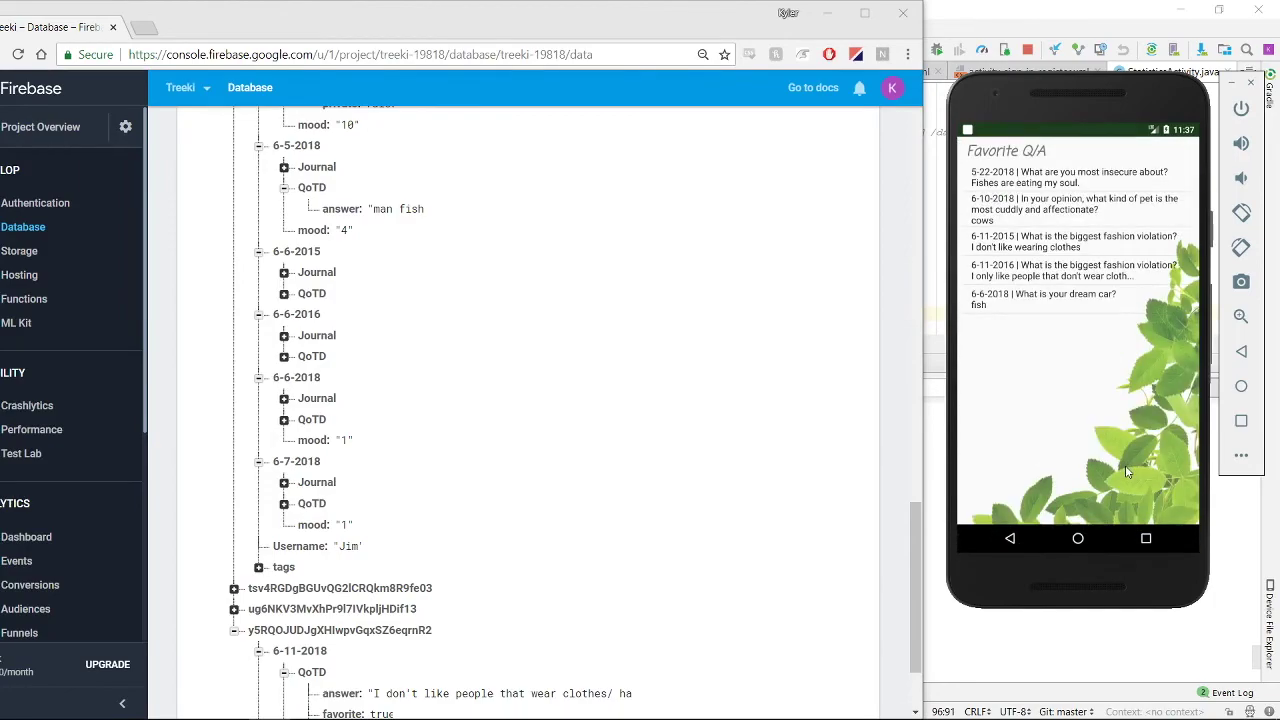
click(1030, 238)
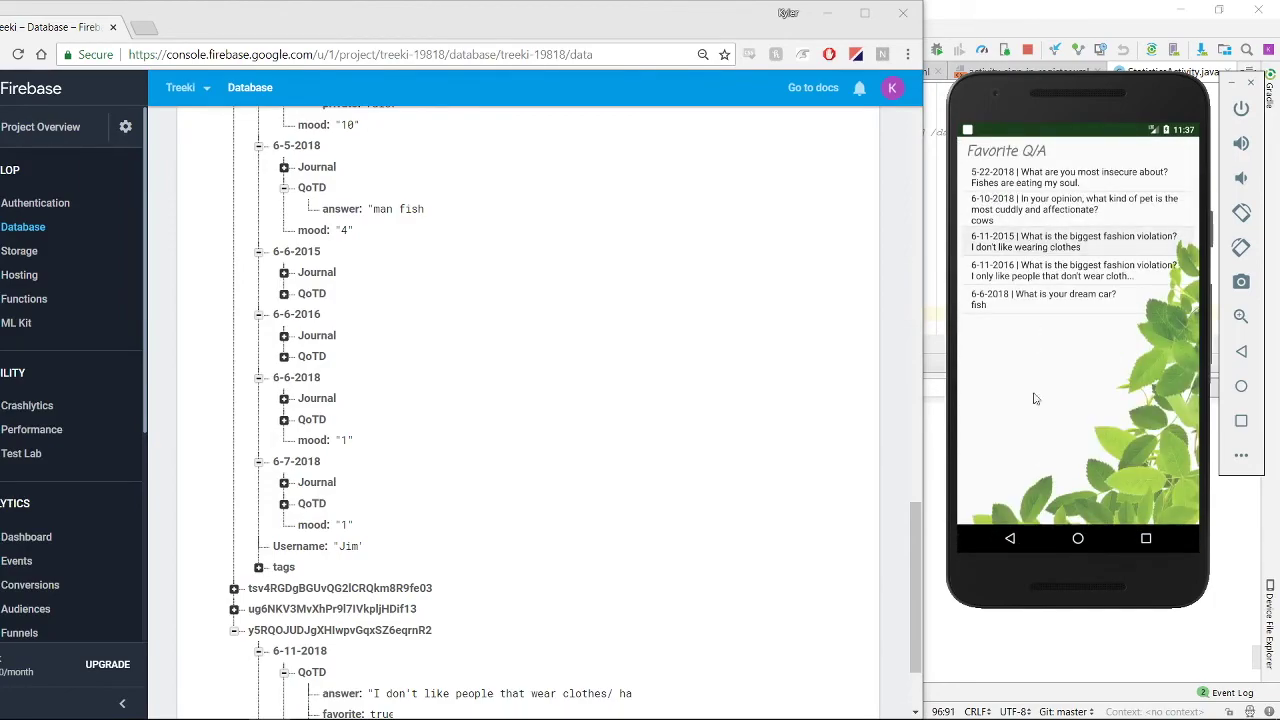
click(1012, 544)
click(1012, 544)
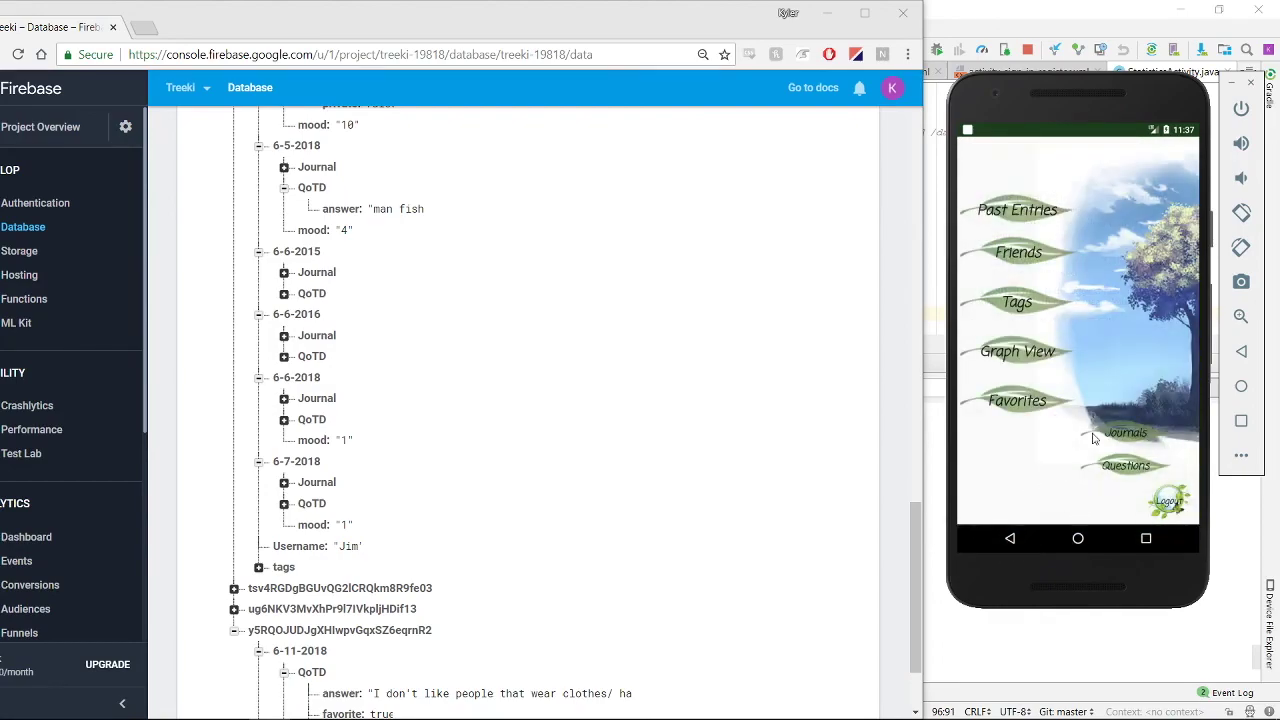